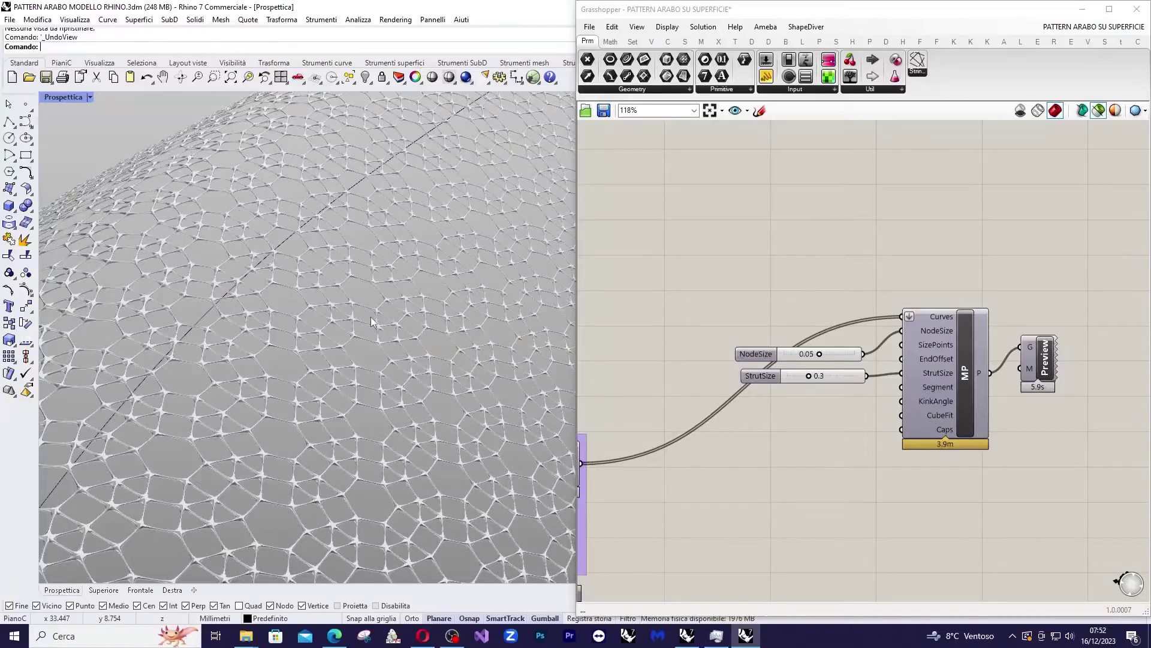
Step: Switch the Prospettica (Perspective) viewport to Ombreggiata (shaded) display
scroll(340, 269, down, 3)
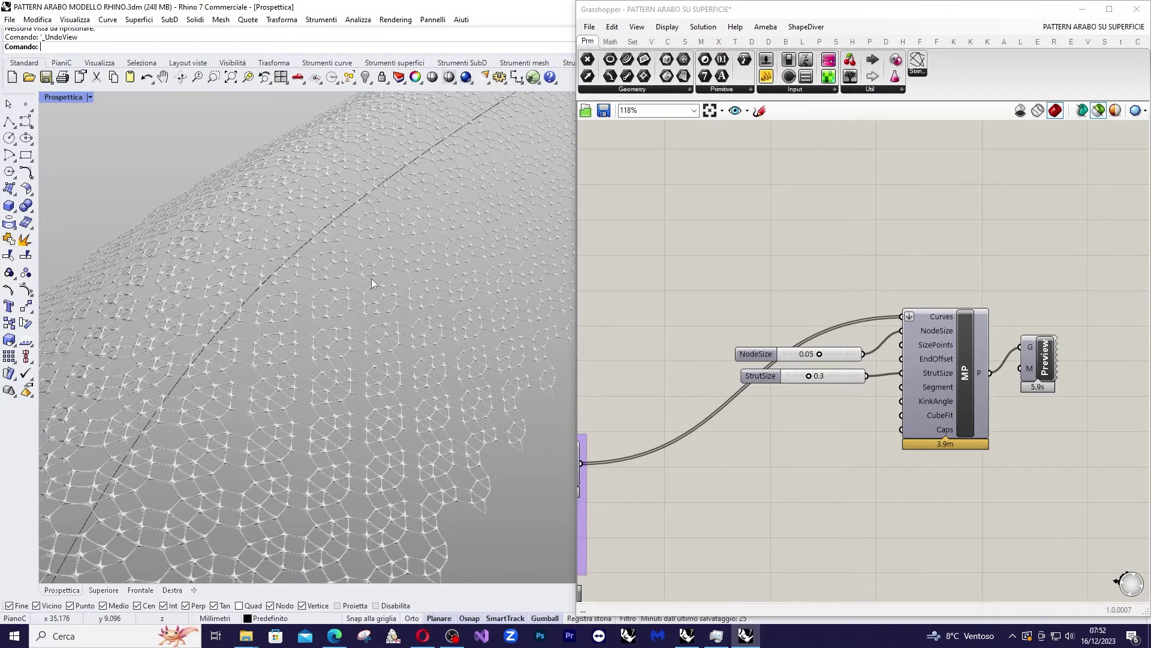
right_drag(372, 278, 380, 278)
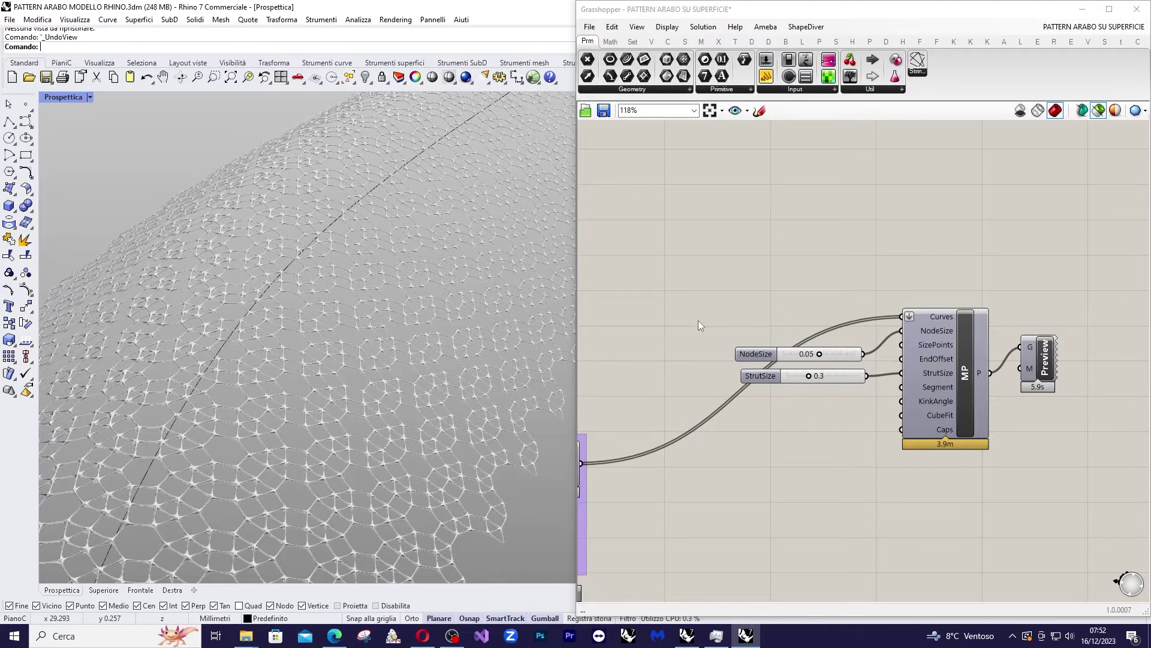
scroll(912, 243, down, 2)
scroll(911, 243, down, 5)
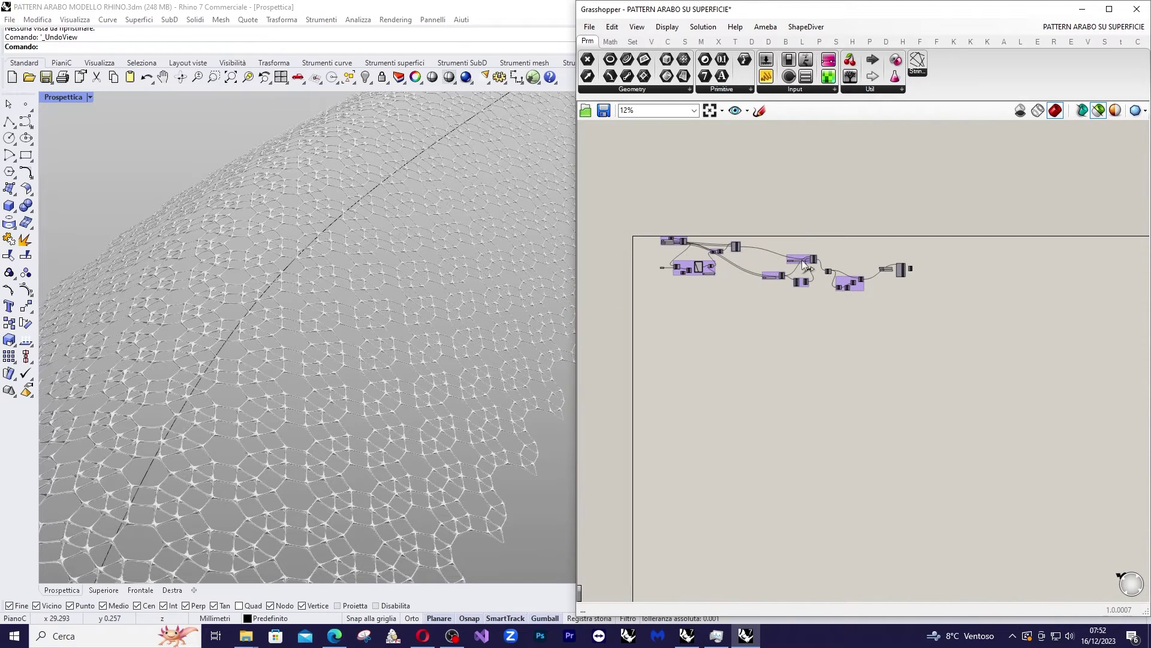
scroll(667, 238, up, 5)
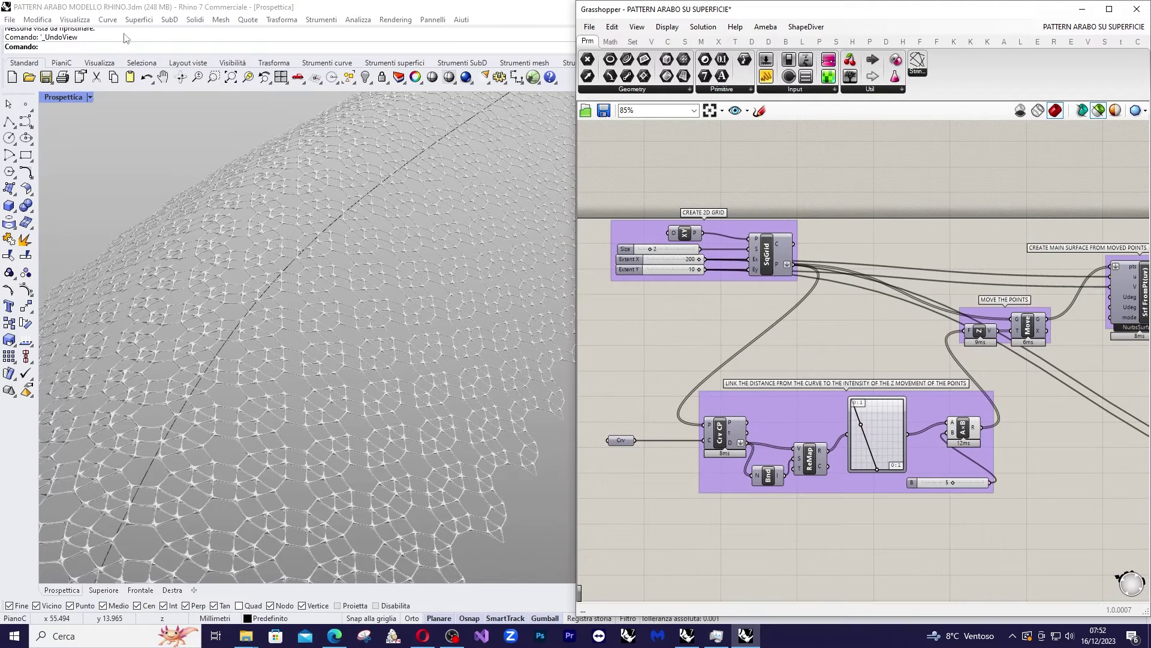
click(63, 98)
click(90, 157)
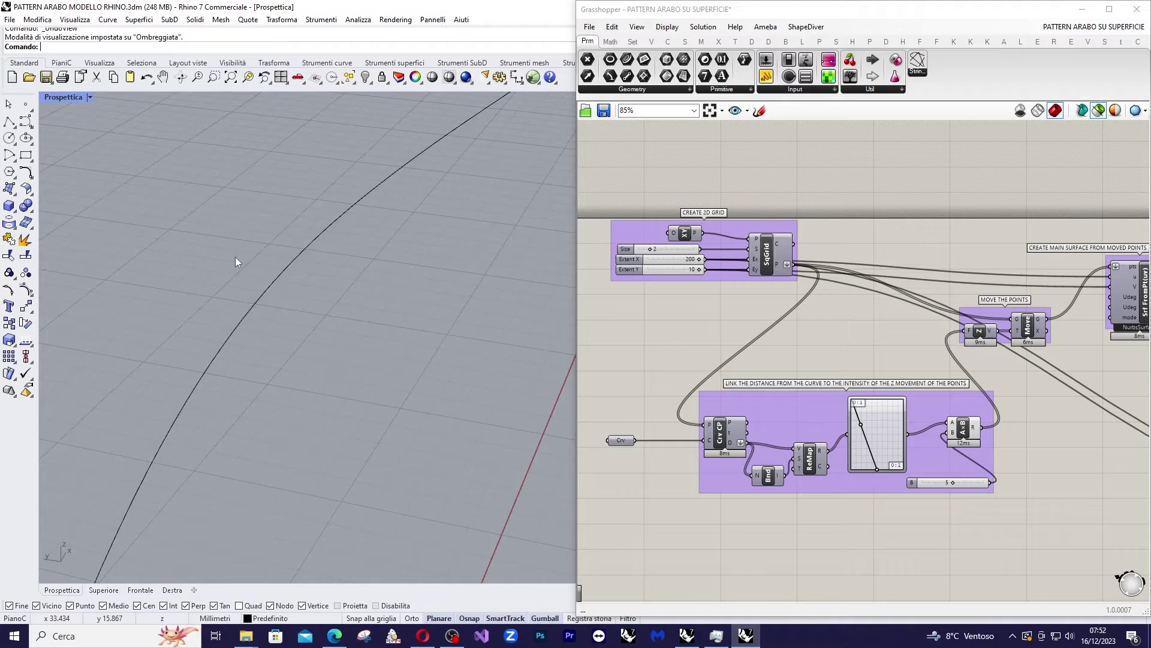
Step: Preview the flat SqGrid square grid, size 2 and extents 200 by 10, along the guide curve
right_drag(260, 256, 252, 324)
scroll(761, 212, up, 3)
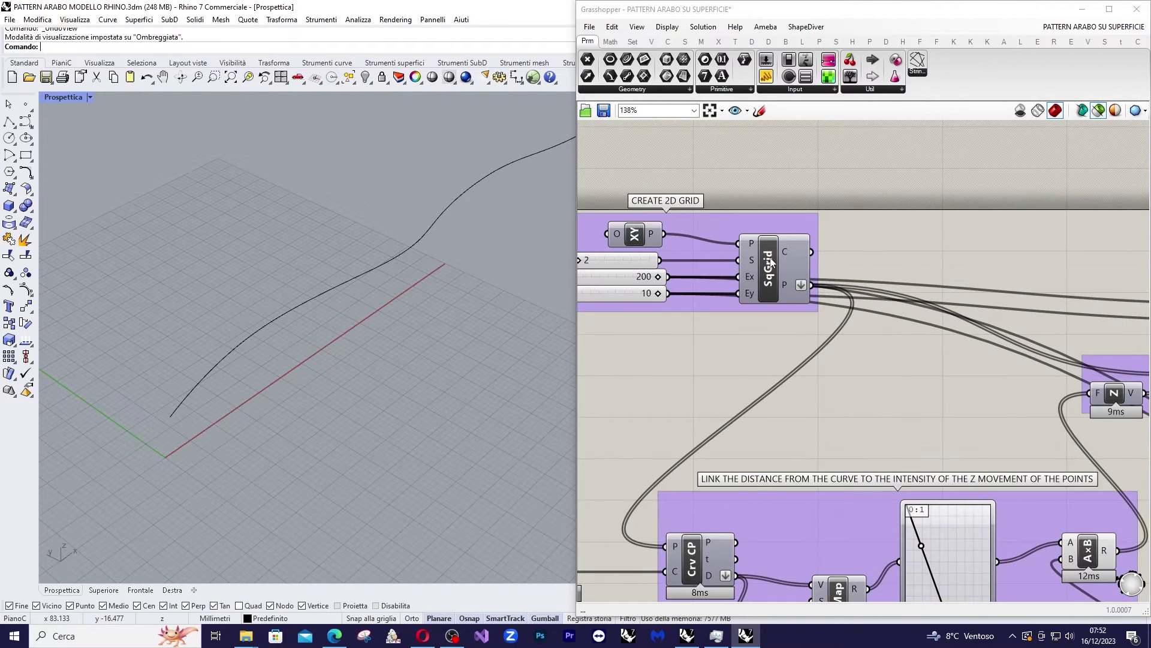
scroll(750, 236, down, 3)
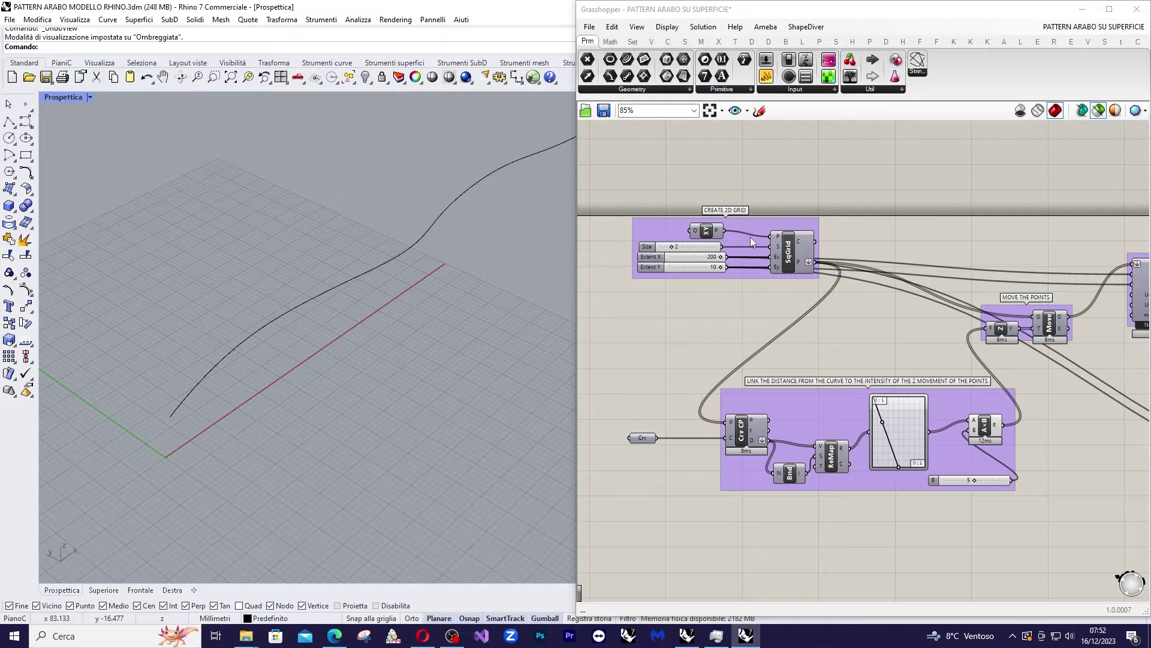
click(794, 250)
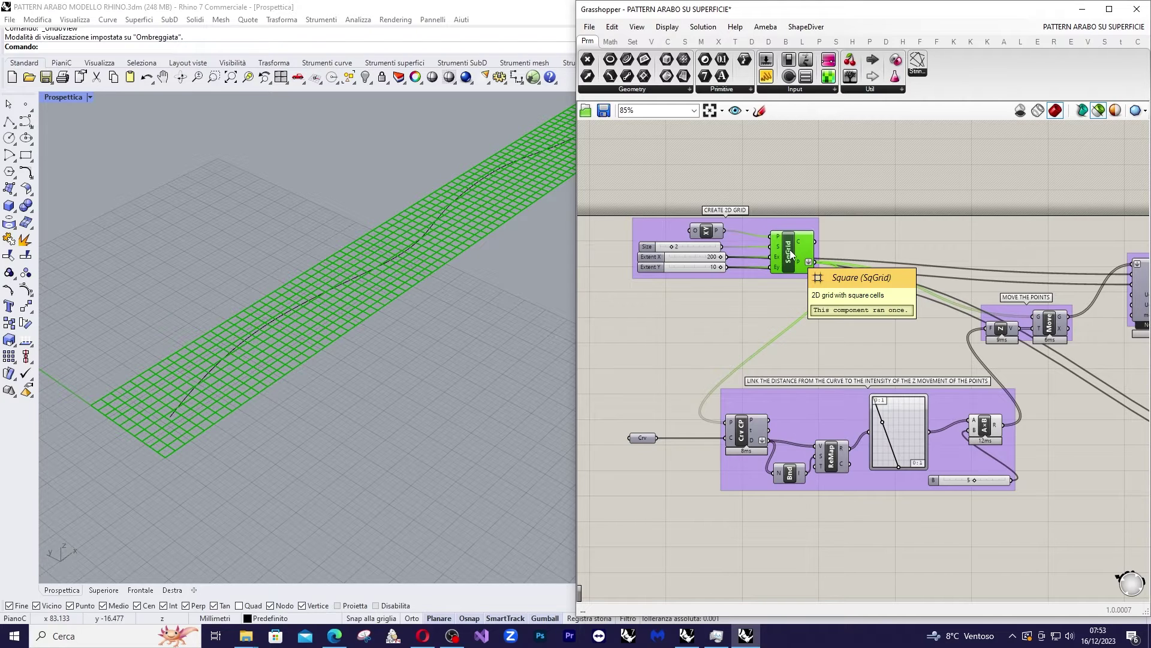
Step: Select the guide curve and its Crv parameter, then display it together with the SqGrid grid
click(334, 290)
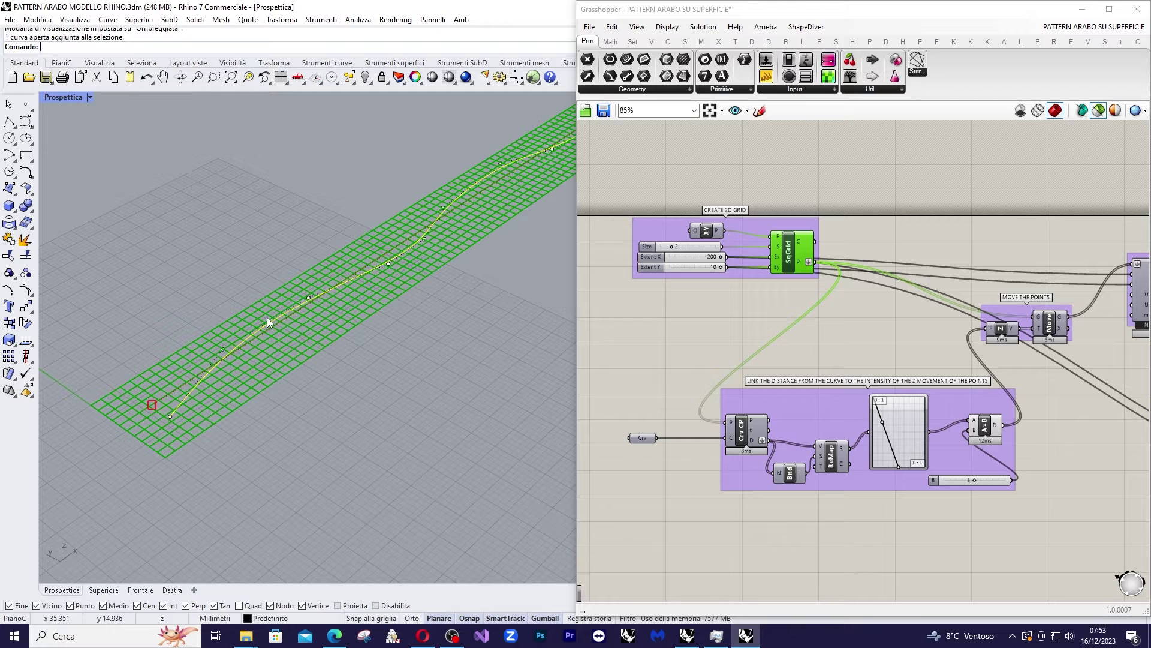
click(646, 439)
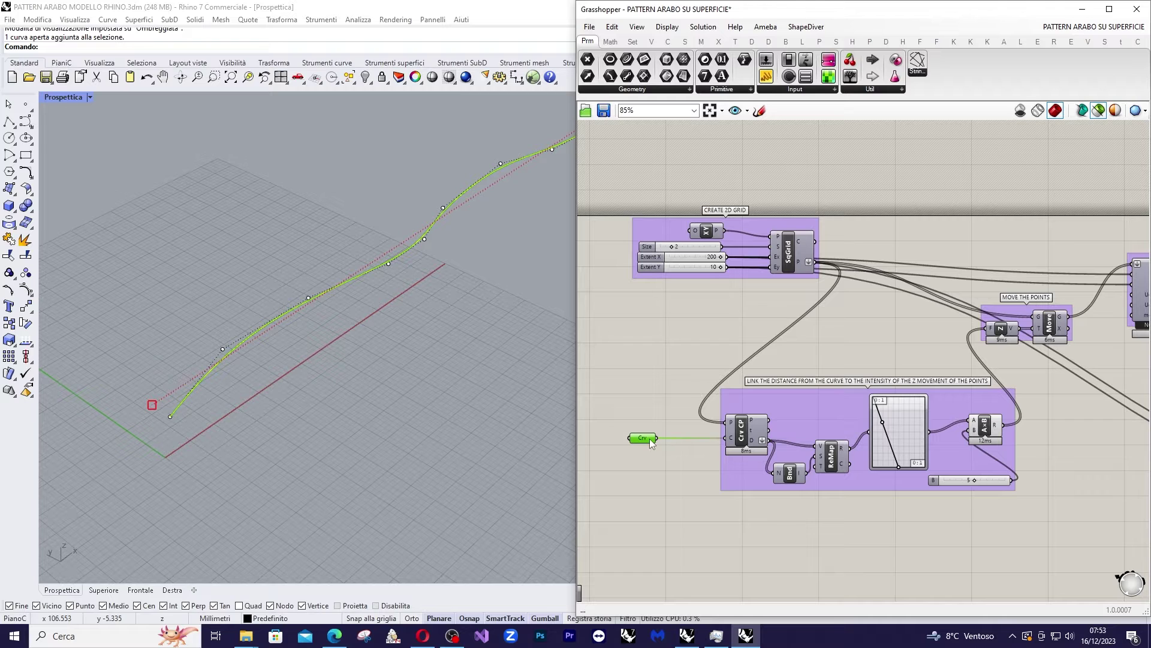
mouse_move(649, 443)
shift+click(797, 253)
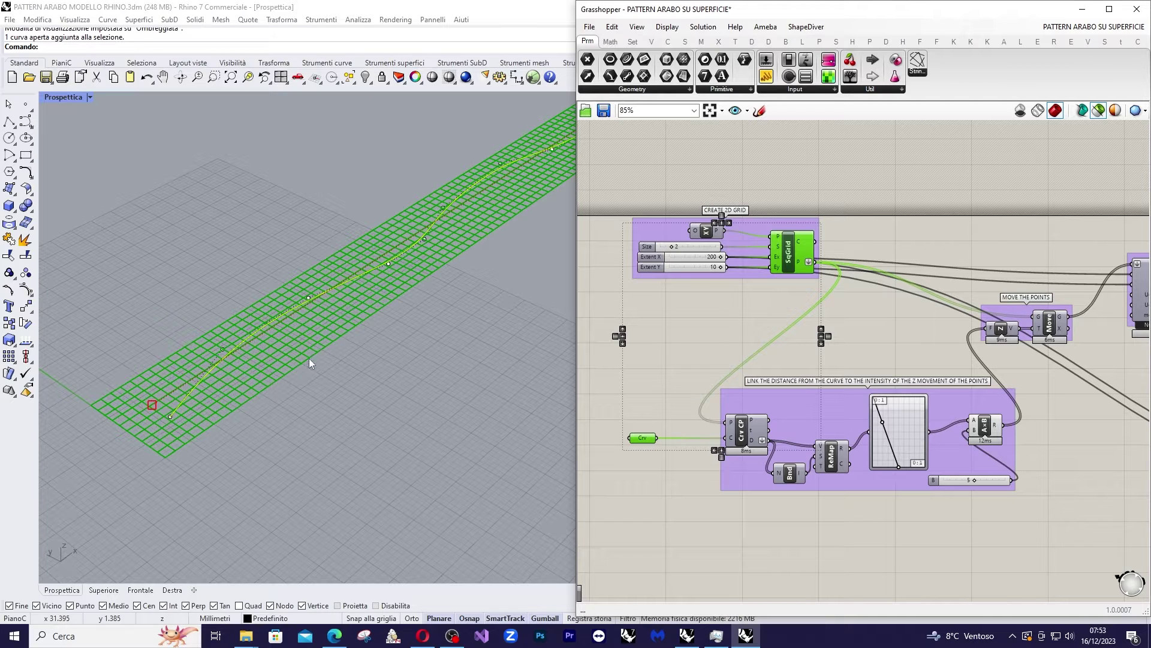
scroll(1020, 483, up, 2)
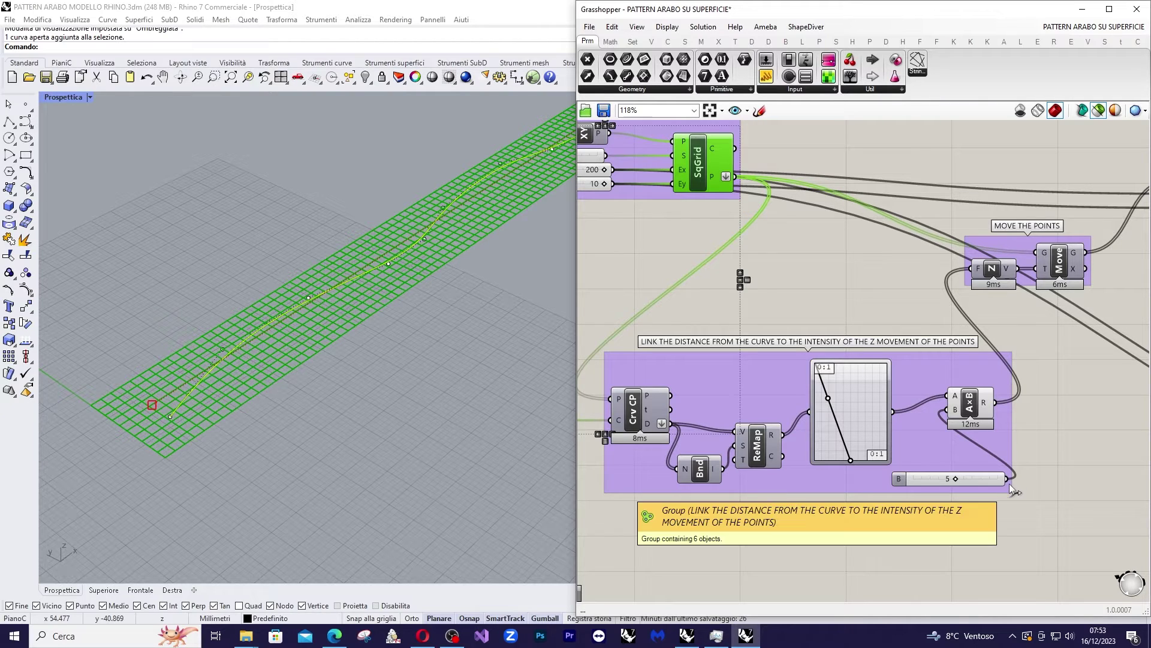
click(634, 414)
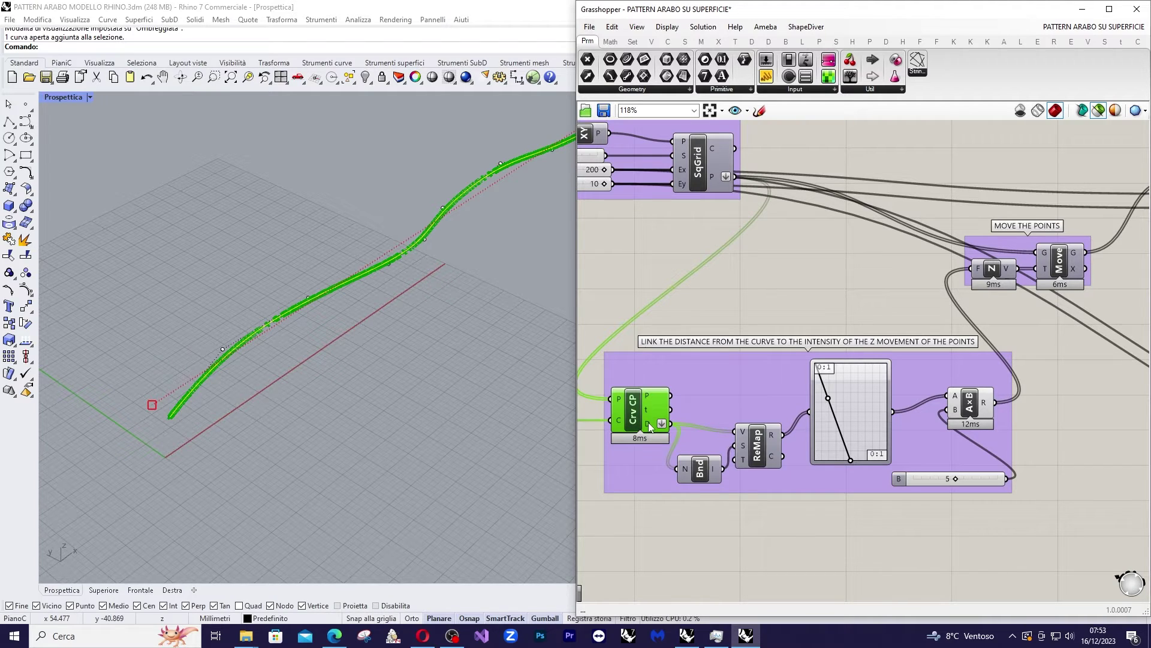
mouse_move(650, 427)
click(699, 473)
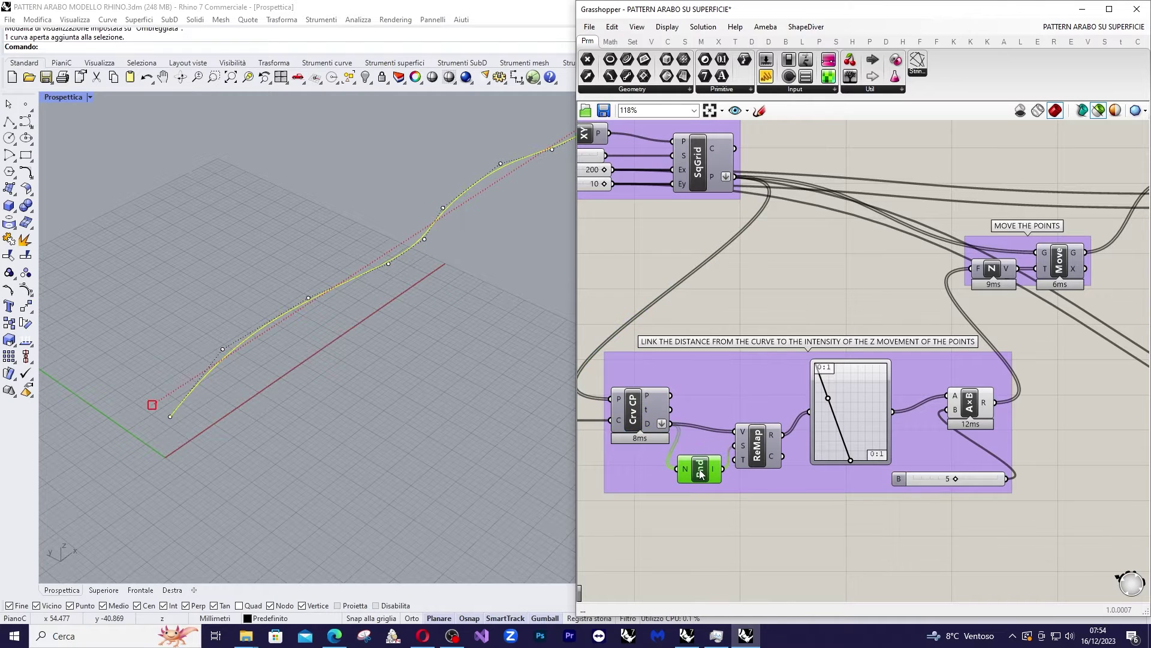
mouse_move(773, 445)
click(757, 451)
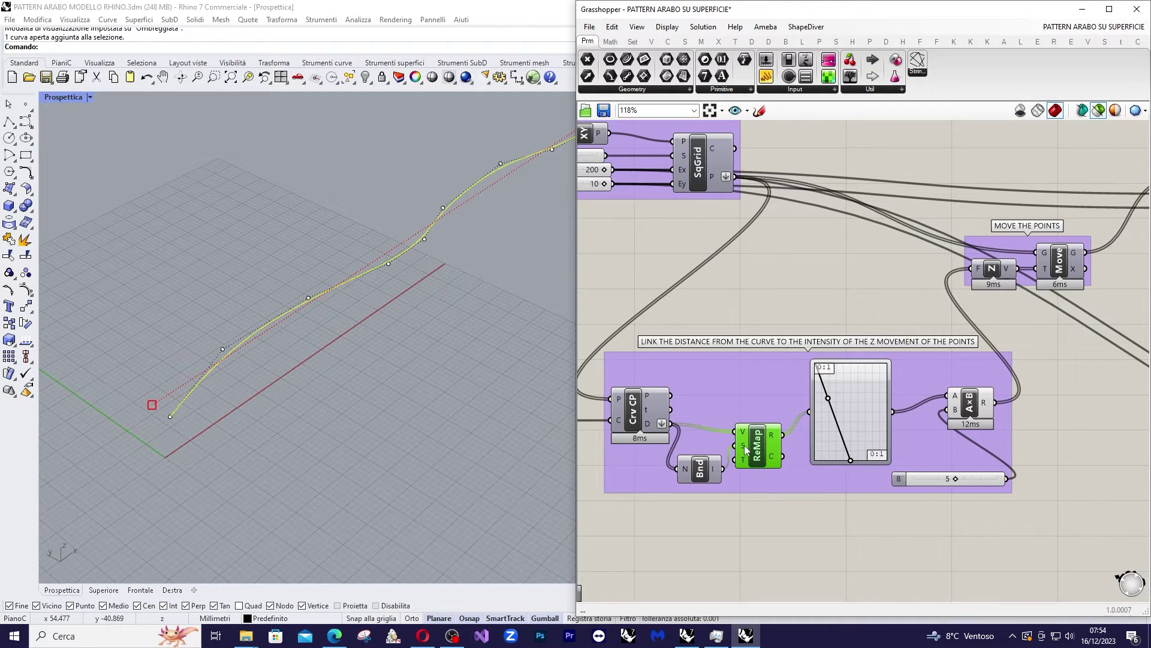
mouse_move(743, 445)
mouse_move(848, 406)
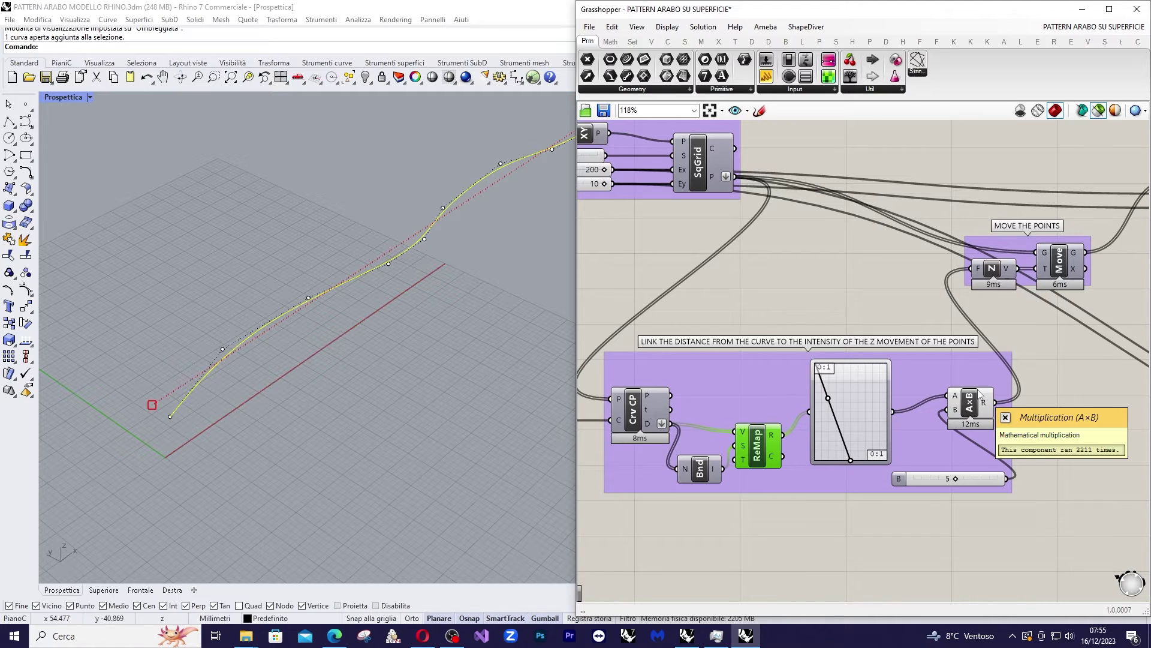
Step: Inspect the remapped distances multiplied by 5 and the Unit Z vector they drive
scroll(913, 378, down, 2)
scroll(1012, 315, up, 2)
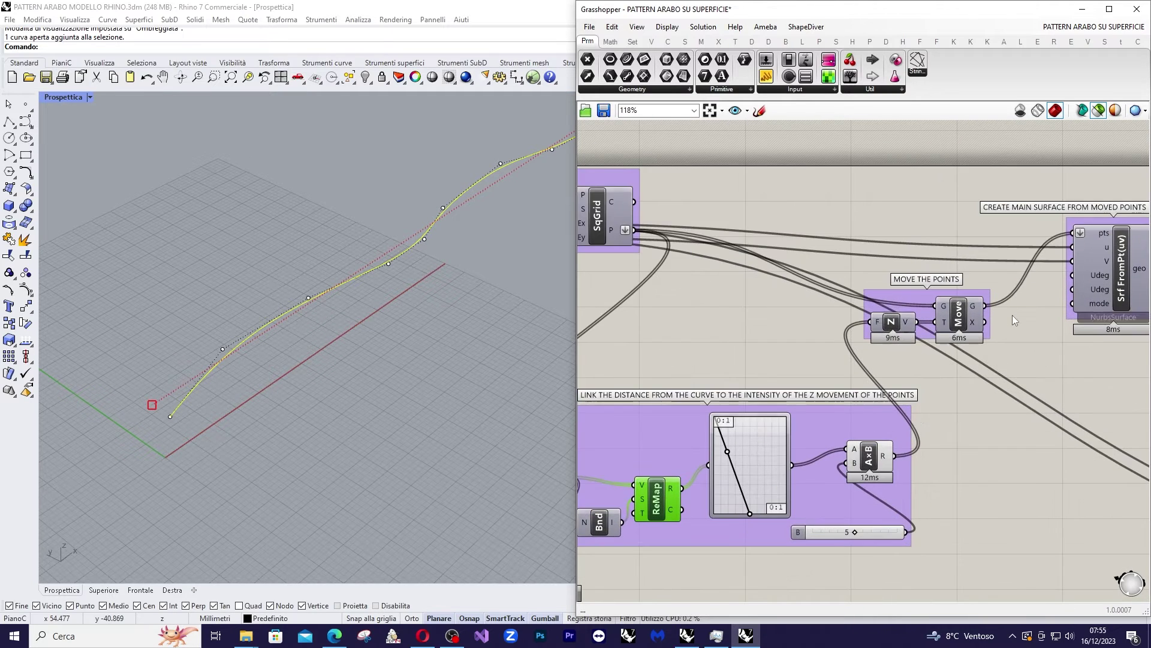
scroll(1007, 315, down, 1)
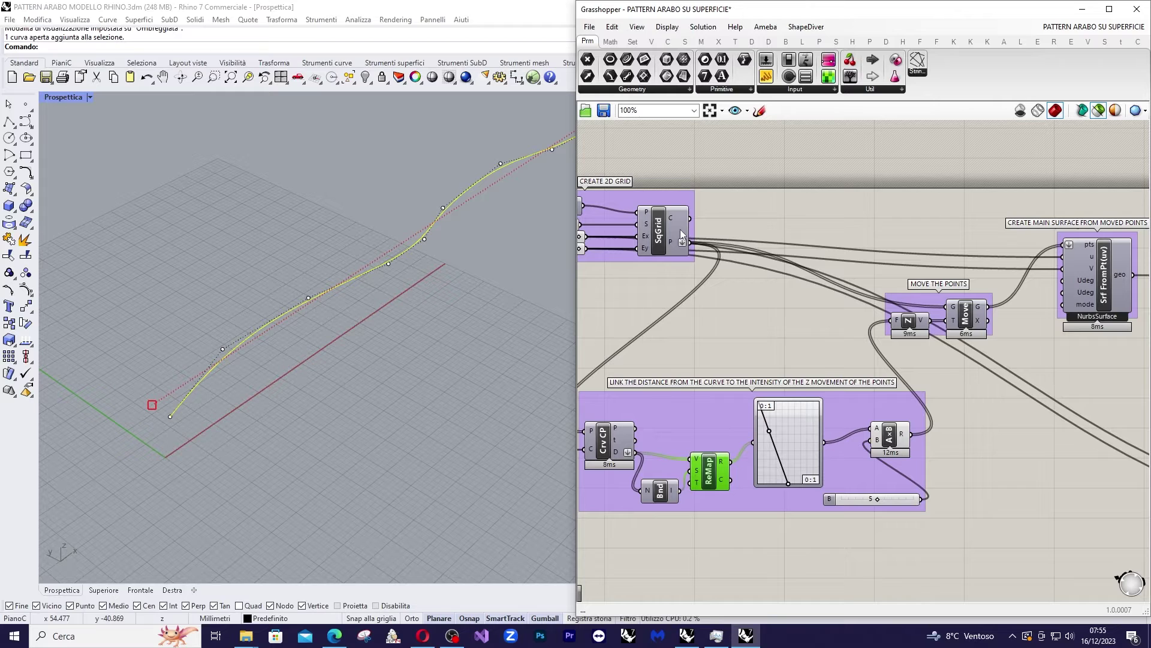
mouse_move(680, 229)
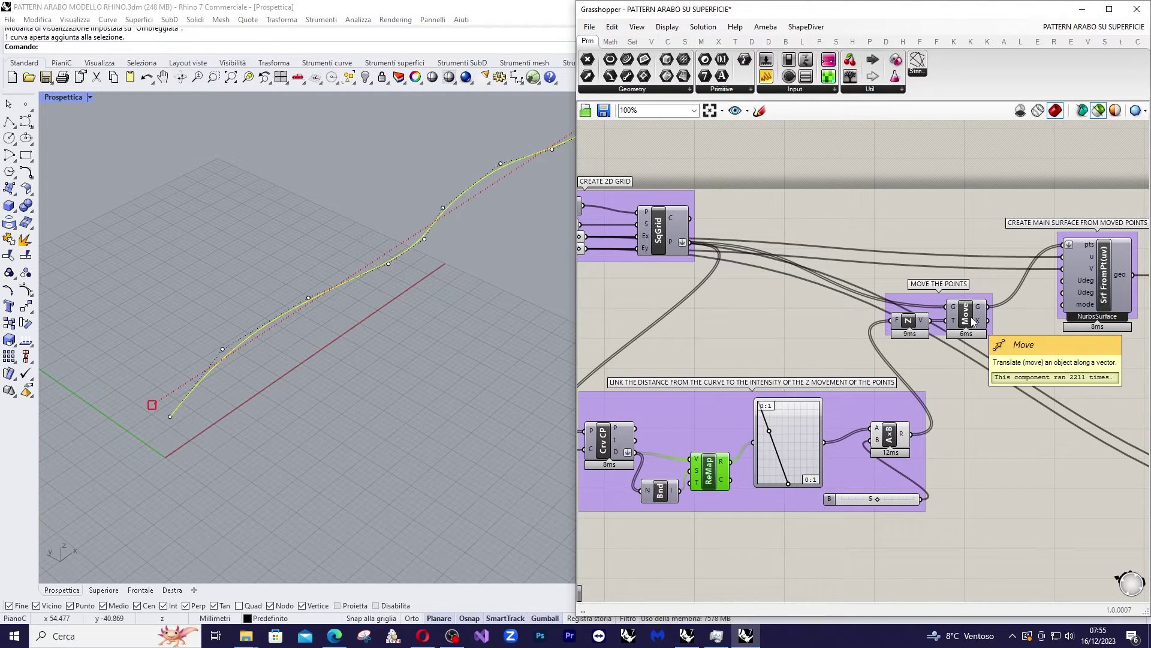
click(892, 442)
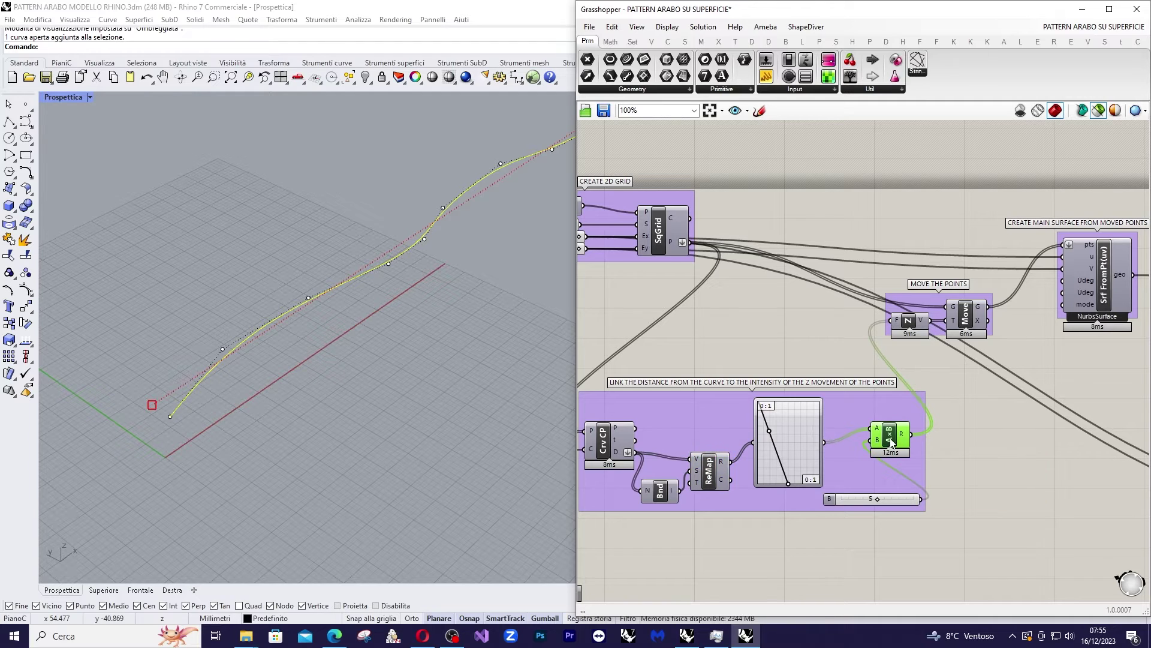
click(909, 322)
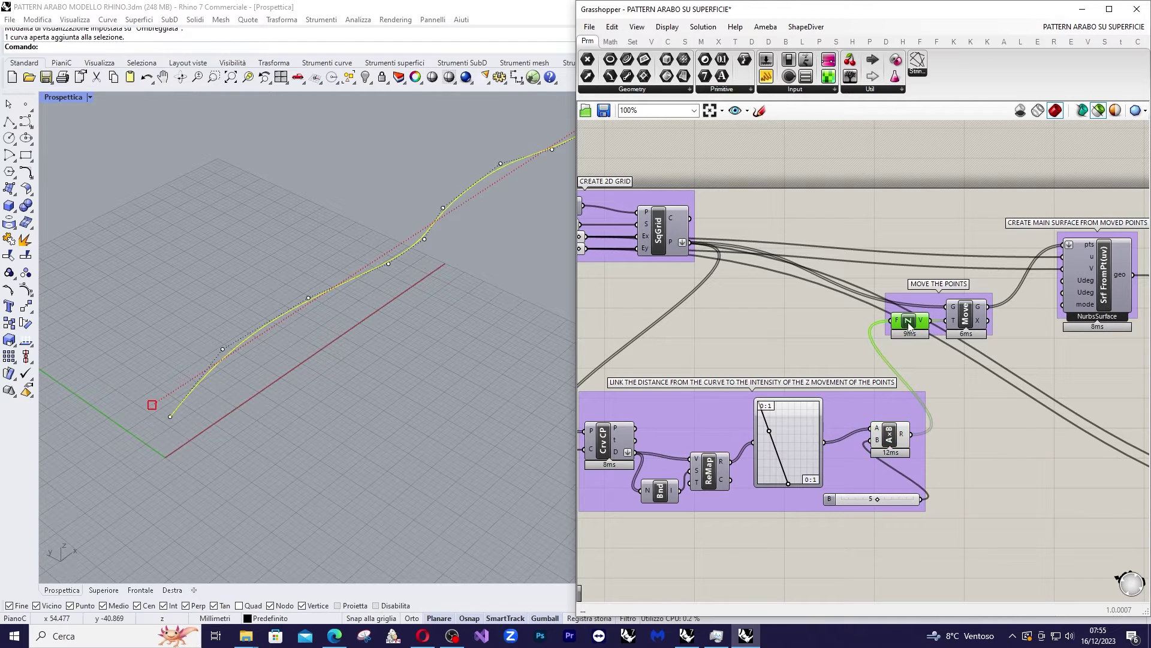
Step: Preview the grid points moved up to about 4.35 in Z and orbit to view them
click(967, 316)
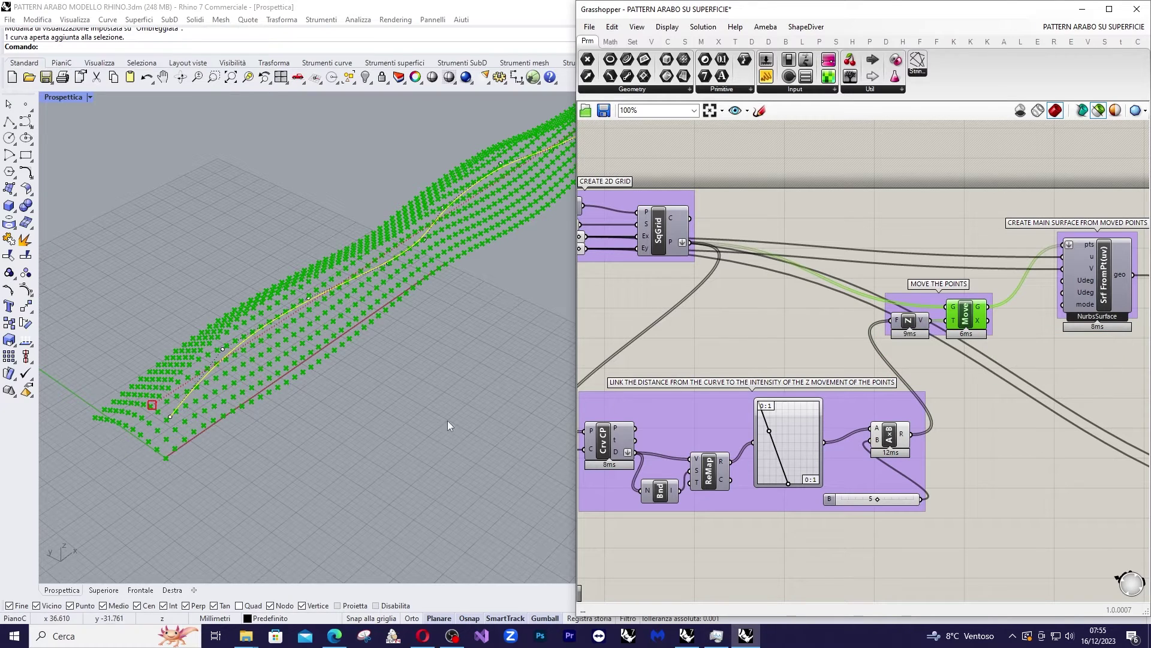
right_drag(447, 420, 282, 429)
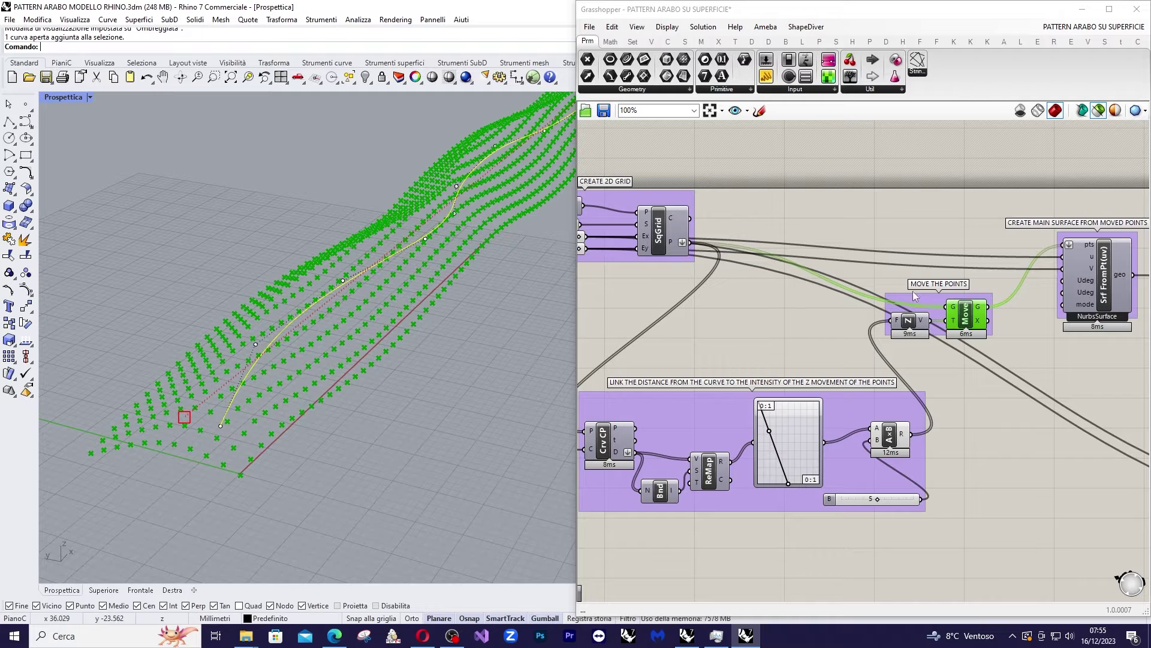
scroll(912, 290, down, 1)
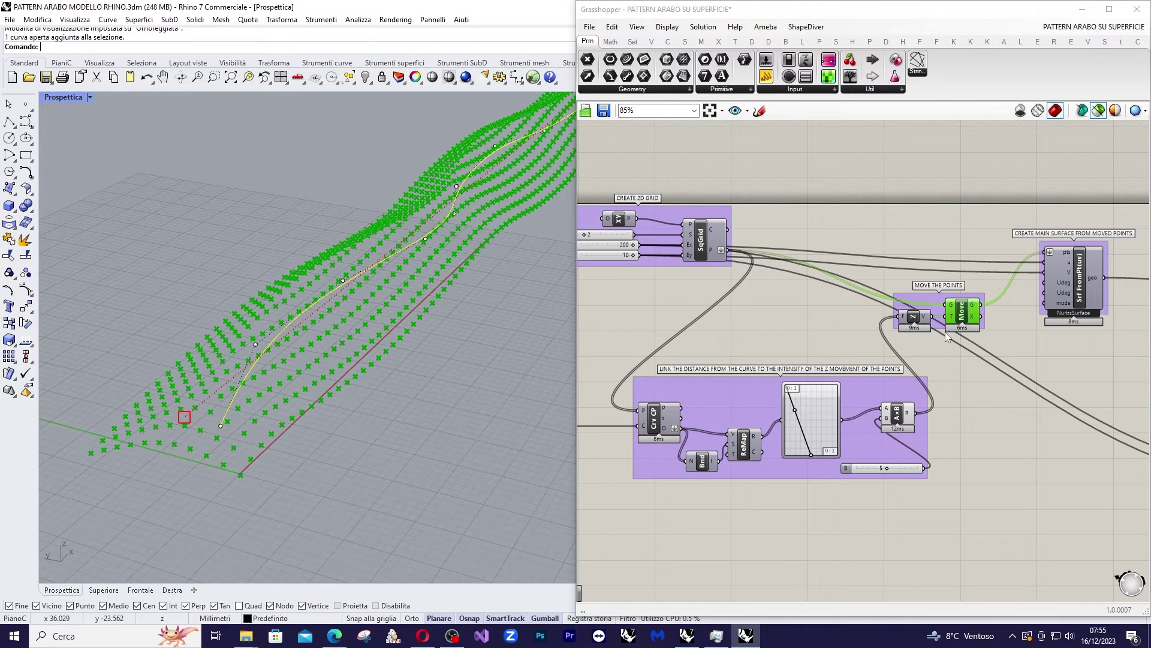
mouse_move(909, 414)
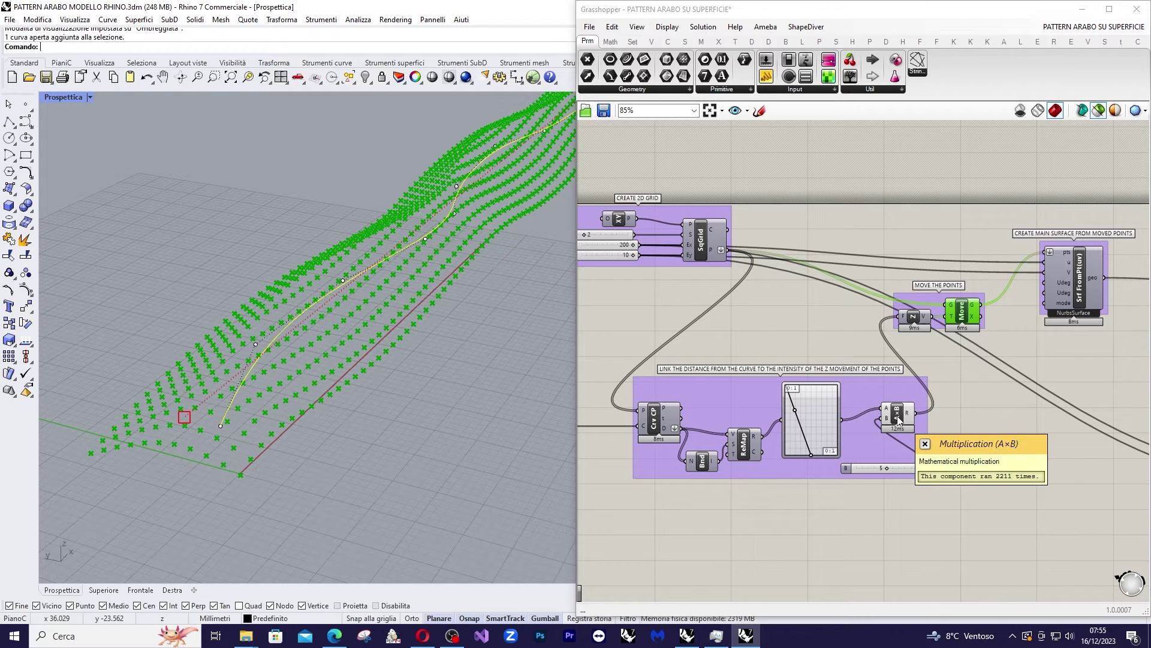
scroll(808, 405, down, 1)
scroll(1096, 290, up, 2)
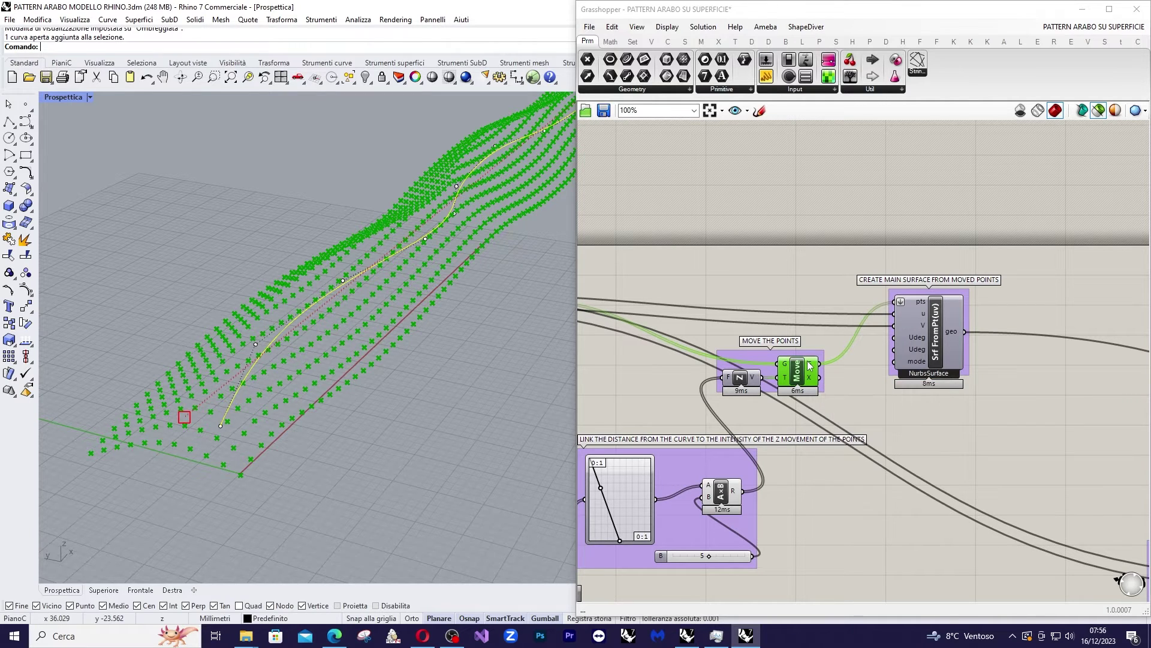
Step: Preview the wavy Srf FromPt(uv) surface built from the lifted points and orbit around it
mouse_move(809, 365)
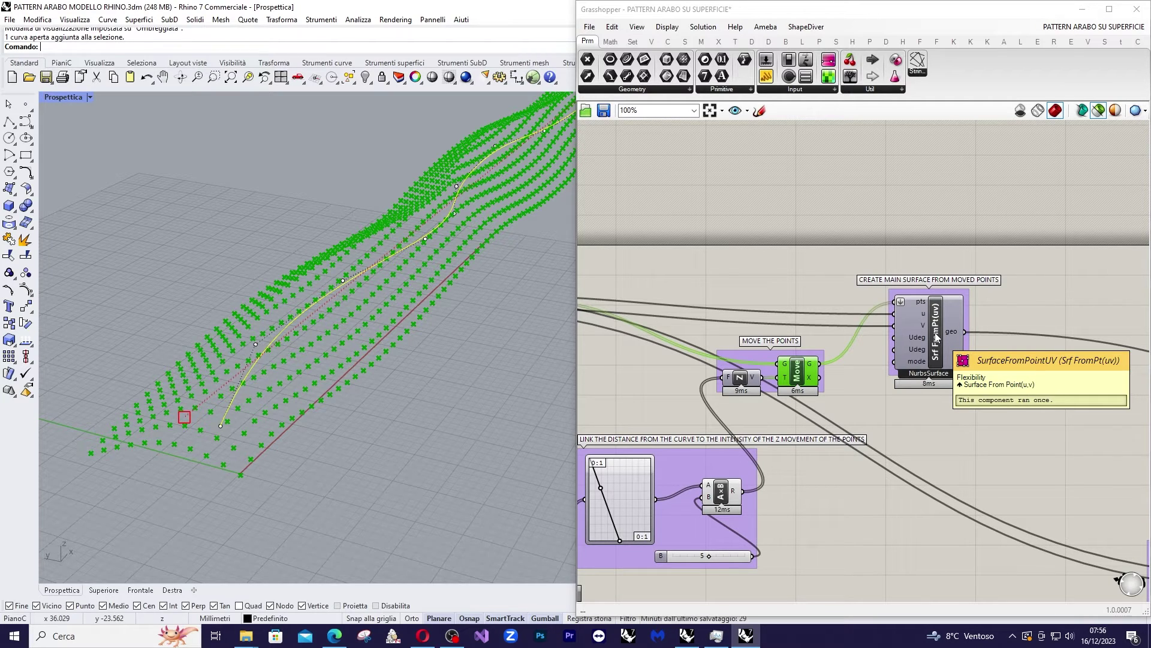
click(937, 337)
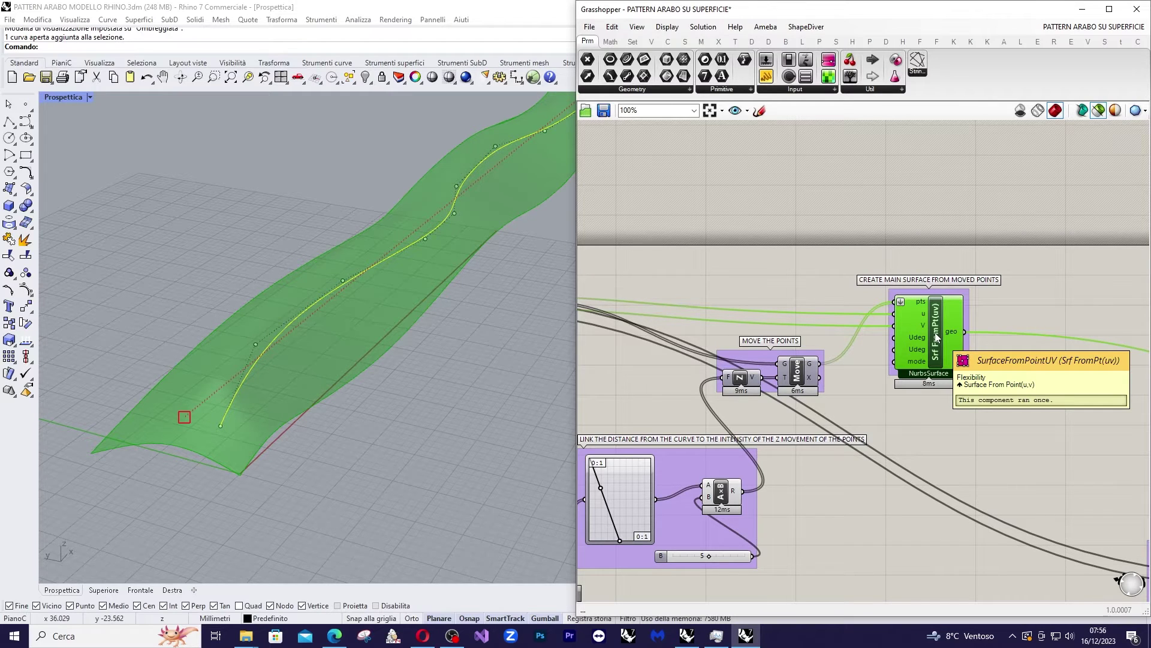
right_drag(514, 422, 499, 304)
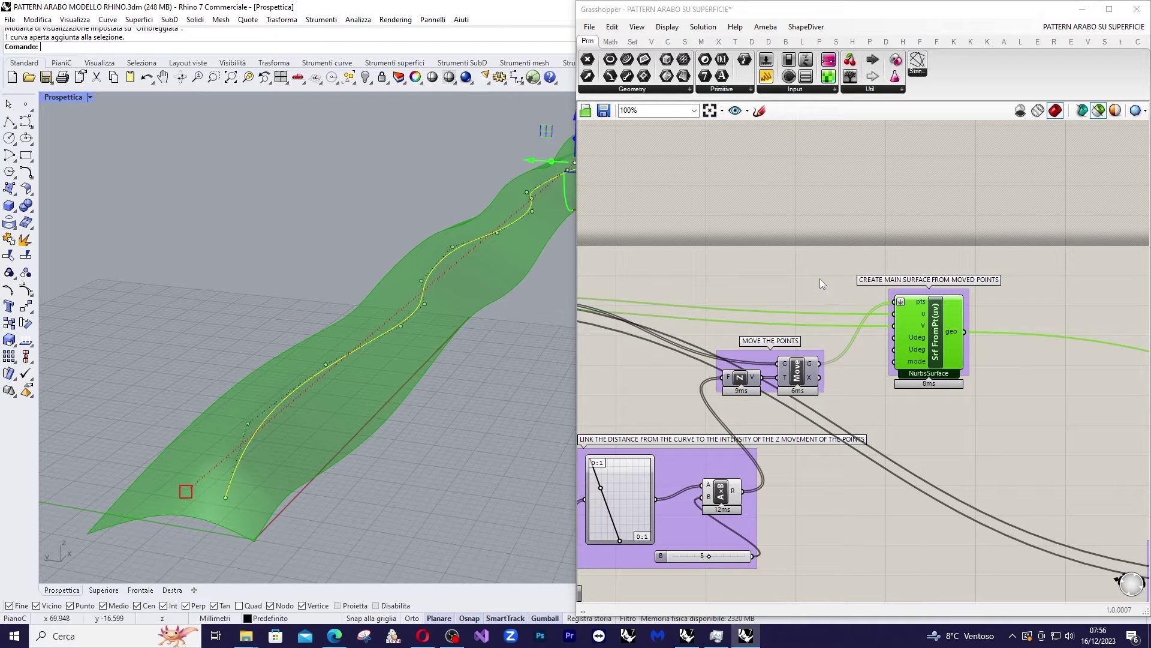
scroll(821, 283, up, 1)
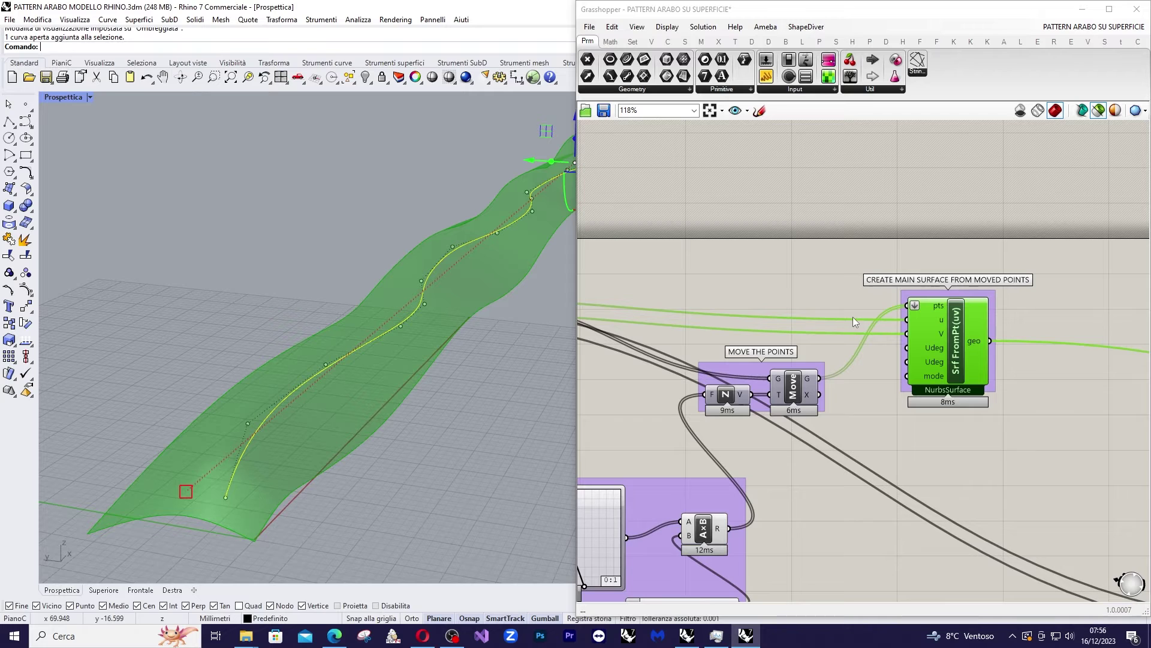
scroll(919, 329, down, 2)
scroll(961, 340, up, 3)
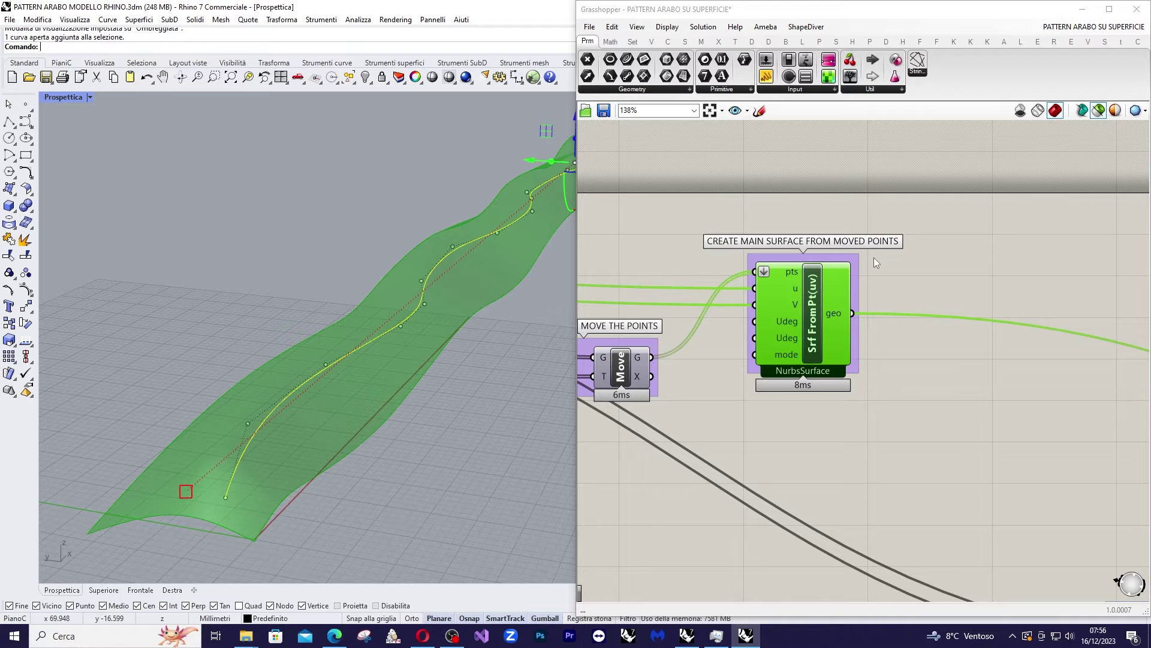
Step: Browse the Pufferfish components, then bring up the Parakeet tiling components in the ribbon
scroll(873, 257, down, 5)
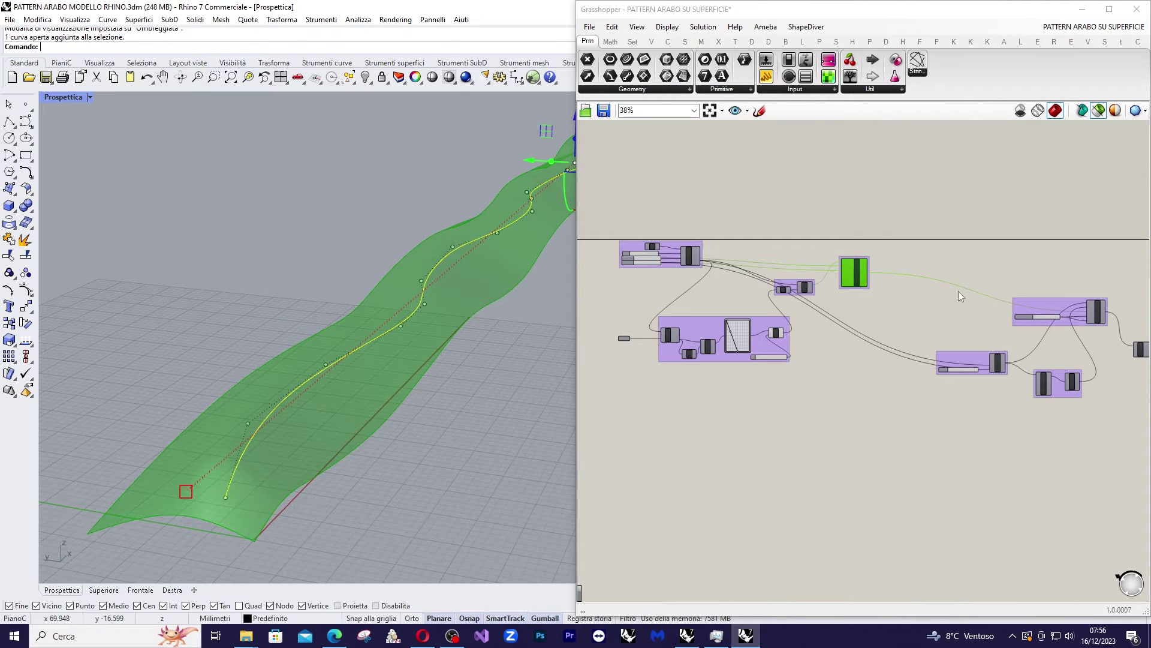
scroll(1013, 291, up, 3)
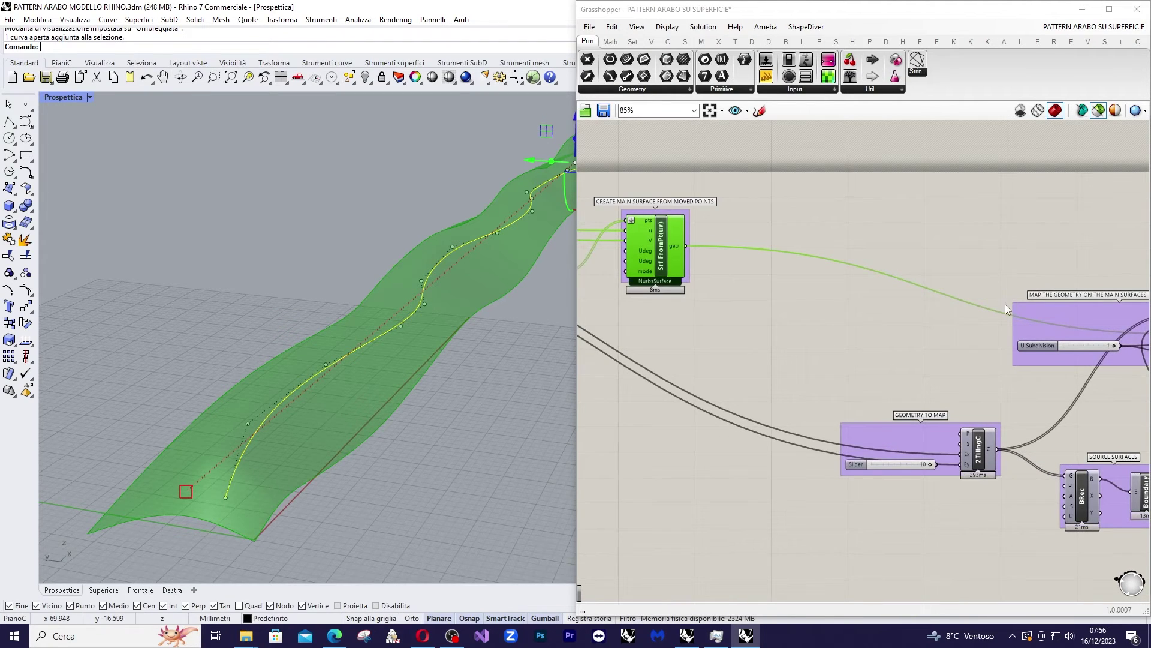
scroll(985, 494, up, 1)
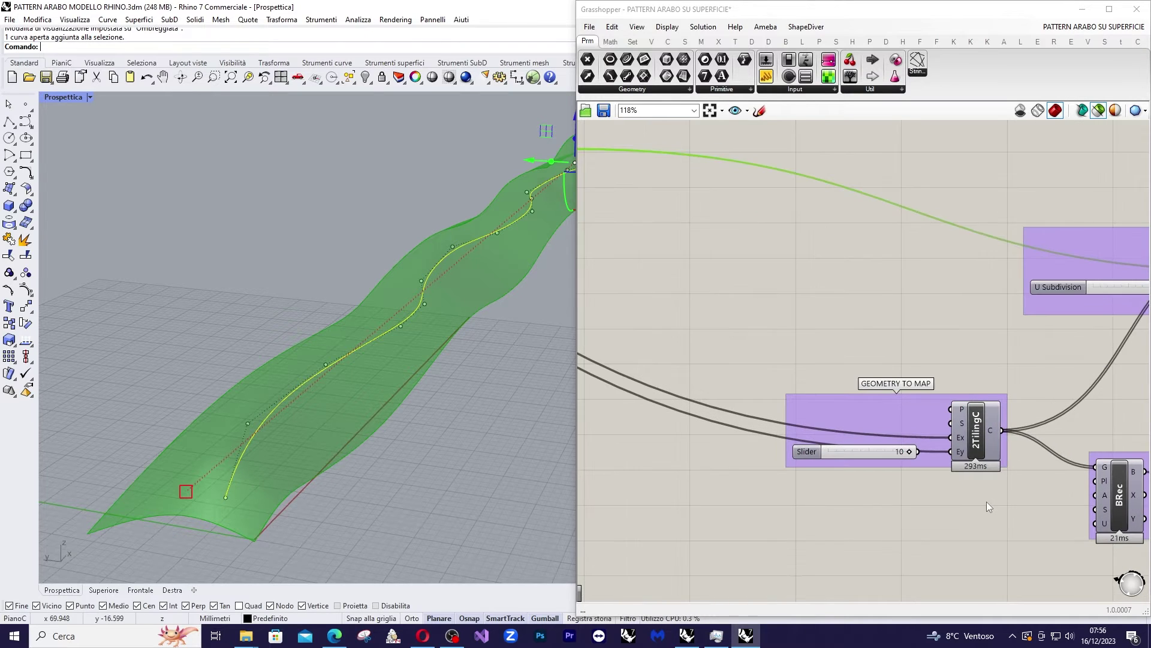
scroll(986, 501, up, 1)
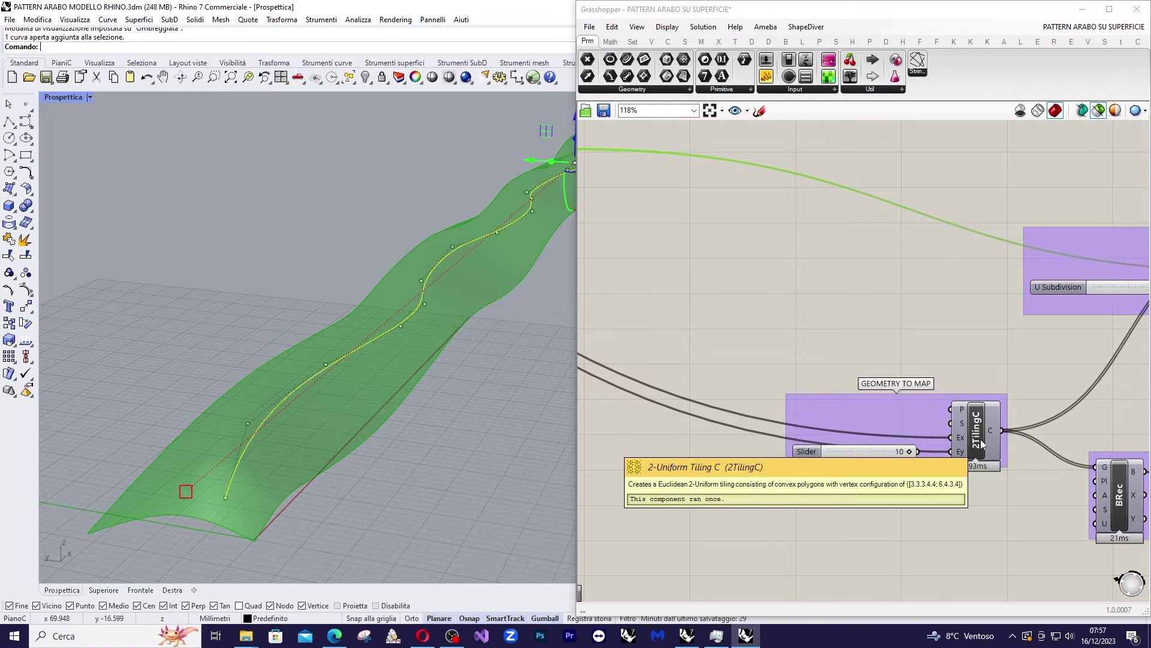
click(870, 42)
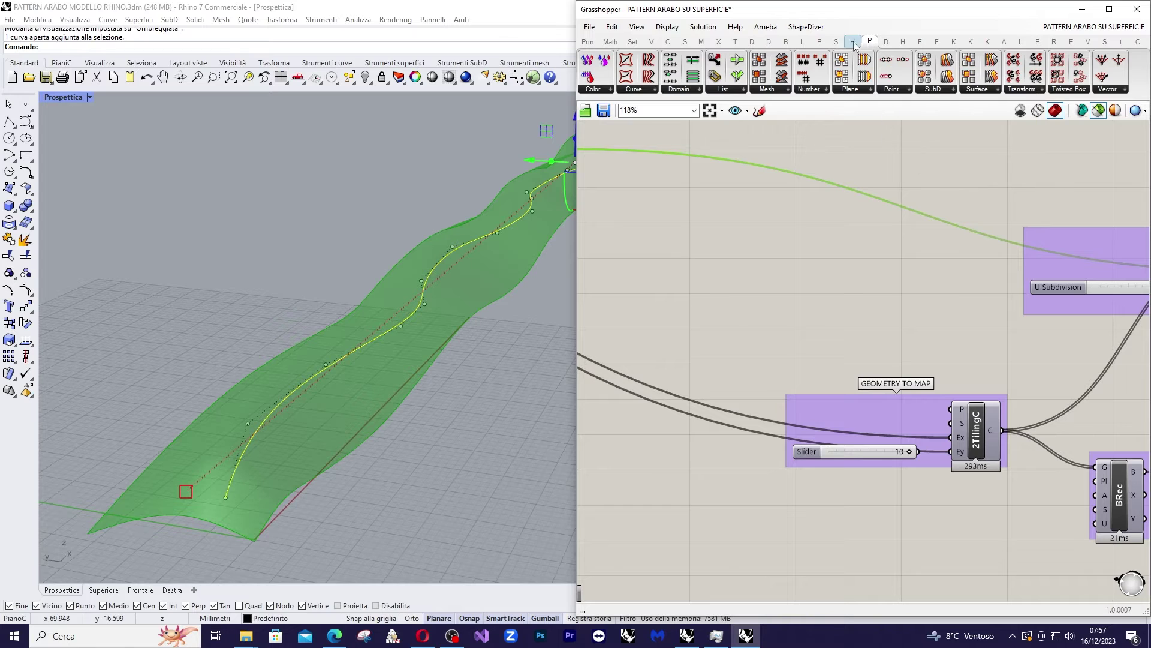
click(819, 42)
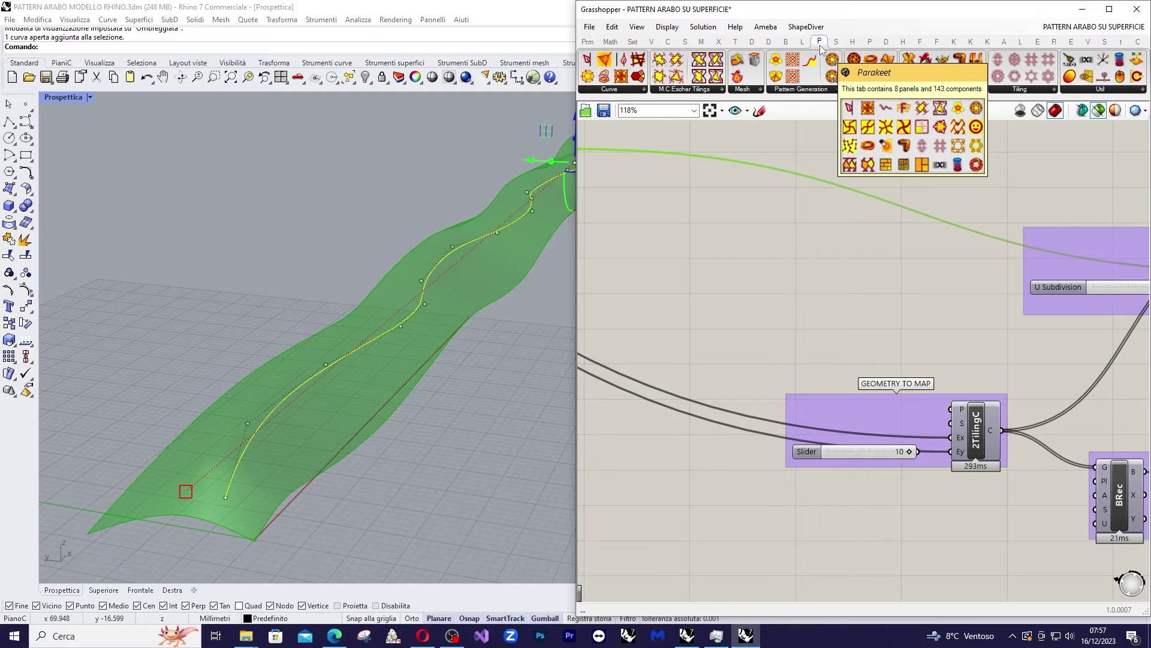
Step: Deselect everything so only the guide curve previews, and check 2TilingC's Ex 200 and Ey 10
click(939, 240)
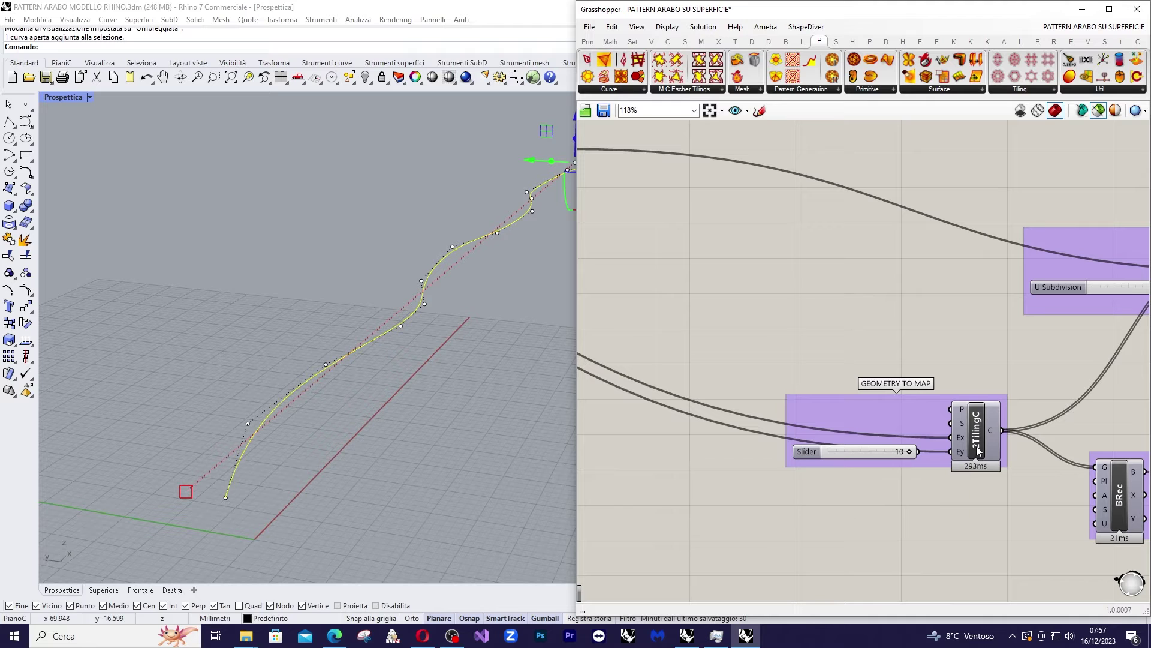
scroll(807, 369, down, 3)
scroll(980, 372, up, 3)
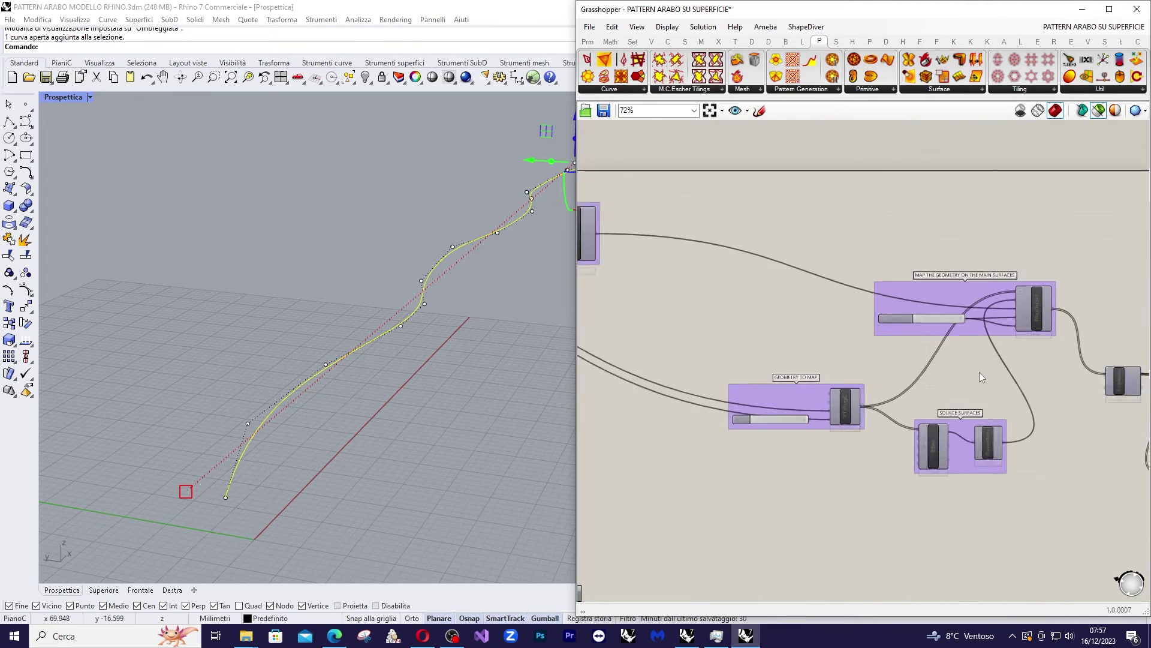
scroll(866, 399, up, 3)
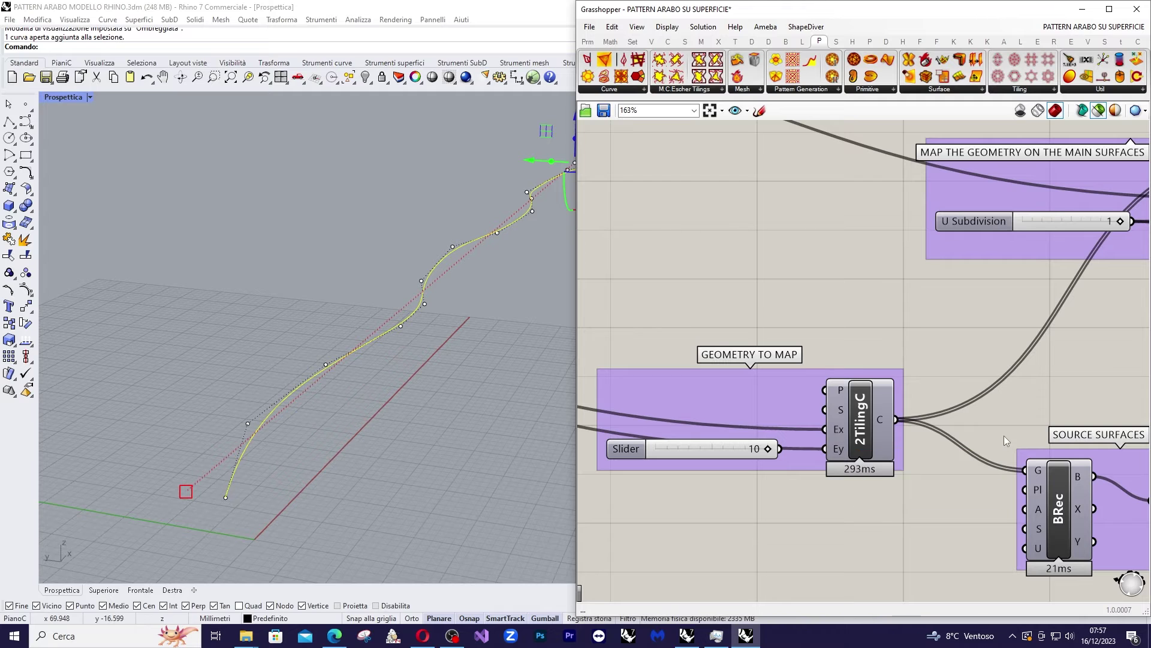
scroll(1008, 427, down, 5)
scroll(625, 311, up, 5)
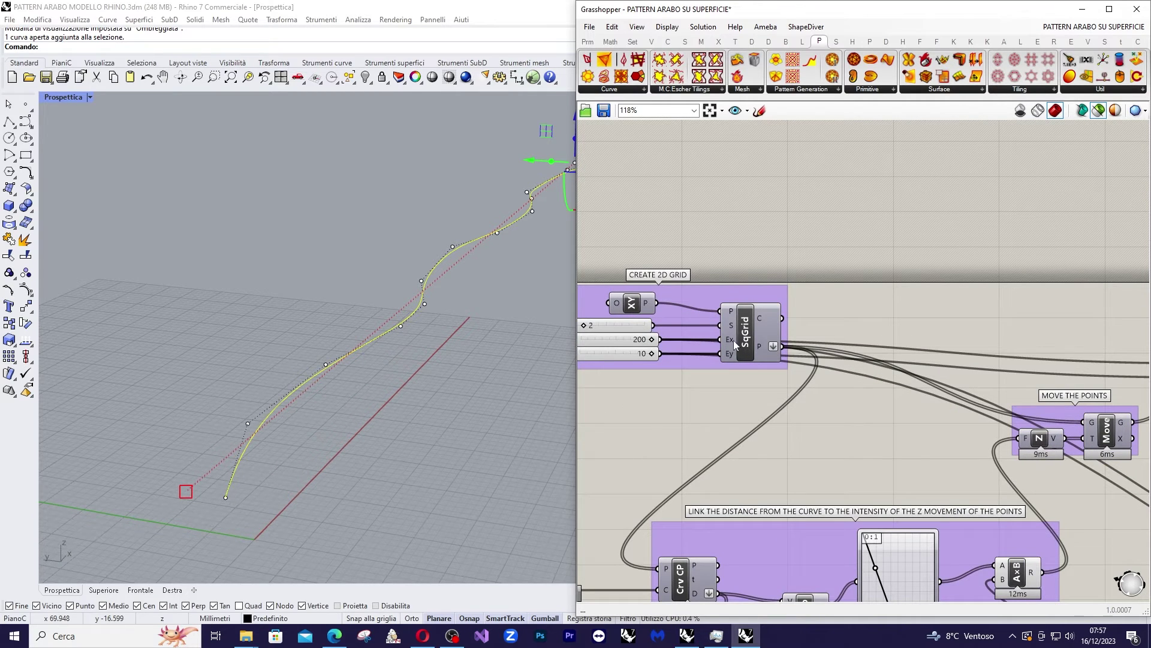
scroll(733, 340, down, 2)
scroll(765, 357, up, 5)
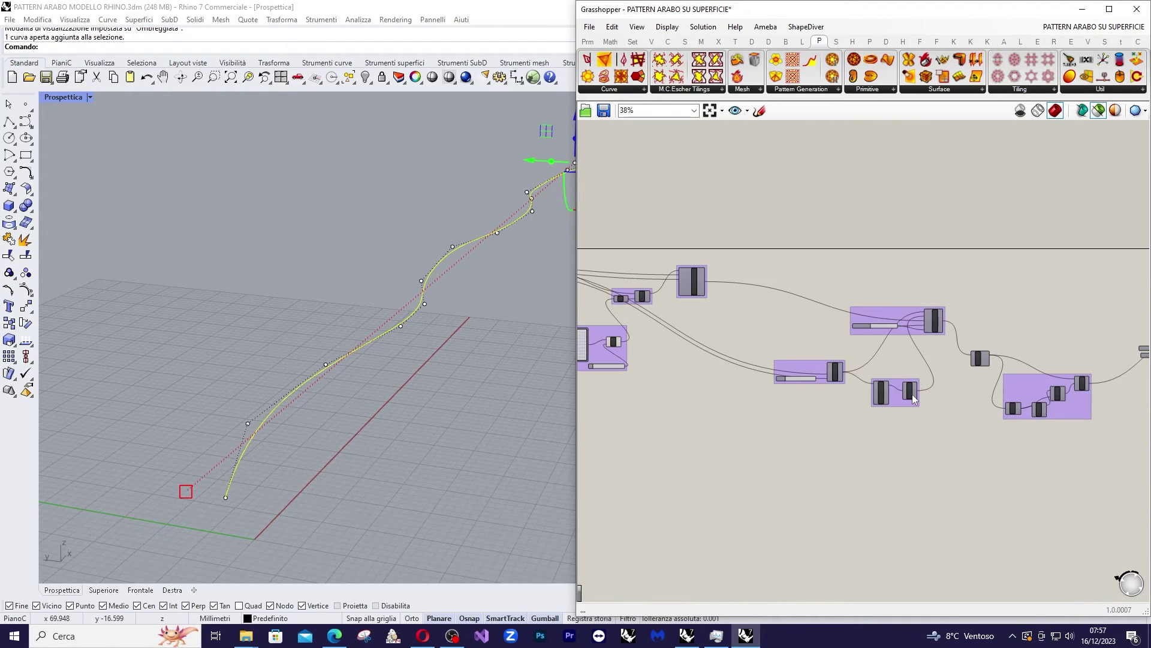
scroll(764, 355, up, 2)
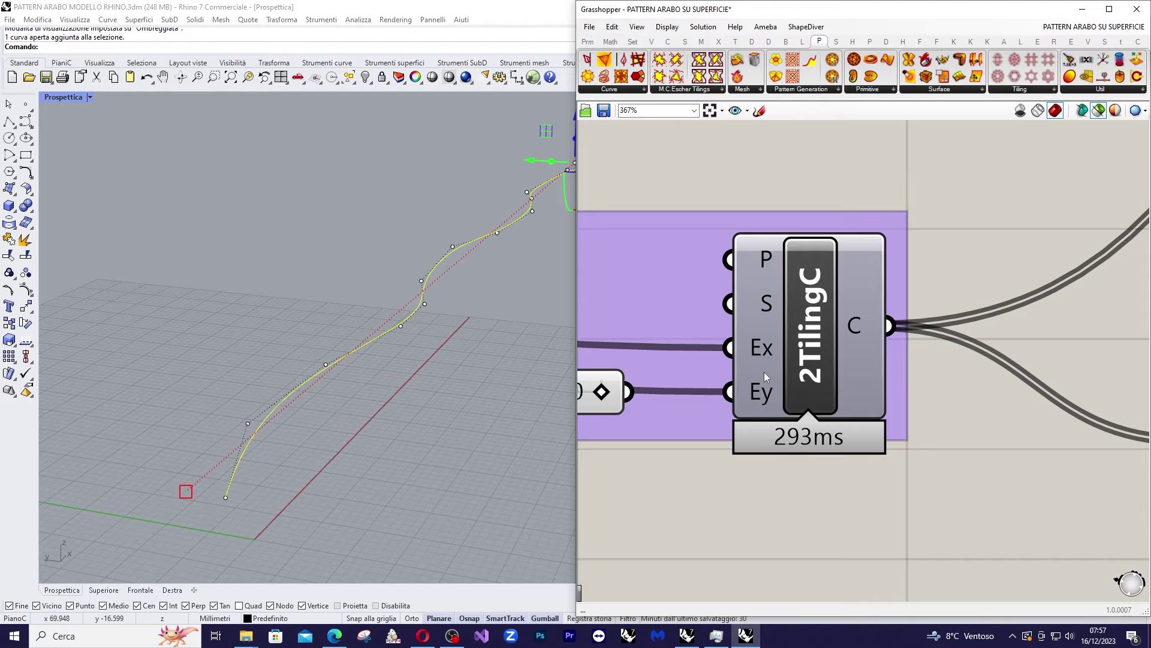
mouse_move(766, 376)
scroll(767, 372, down, 5)
Step: Preview the BRec bounding rectangle, then the flat green Boundary strip, orbiting to inspect each
scroll(957, 390, up, 1)
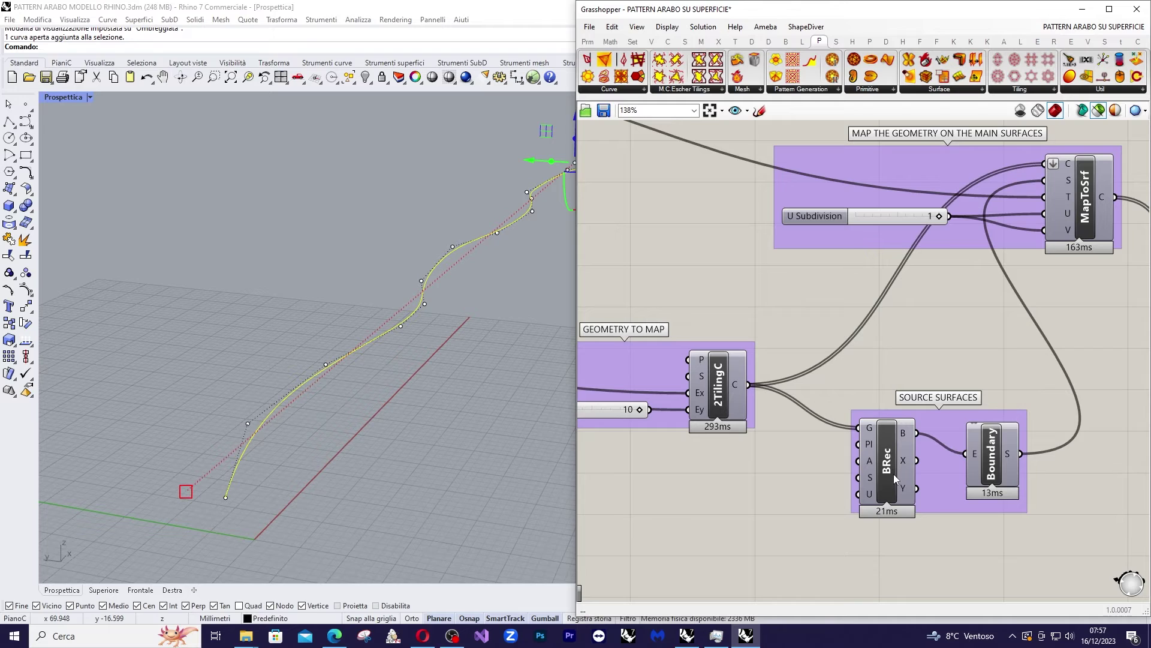
mouse_move(894, 474)
mouse_move(991, 460)
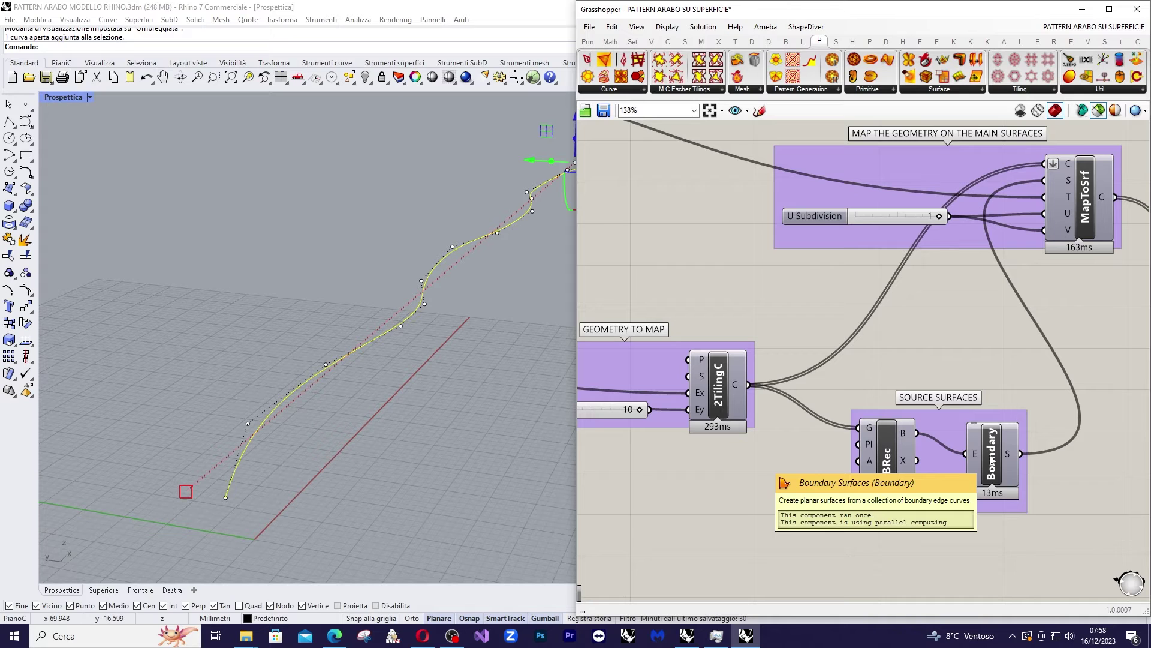
click(890, 444)
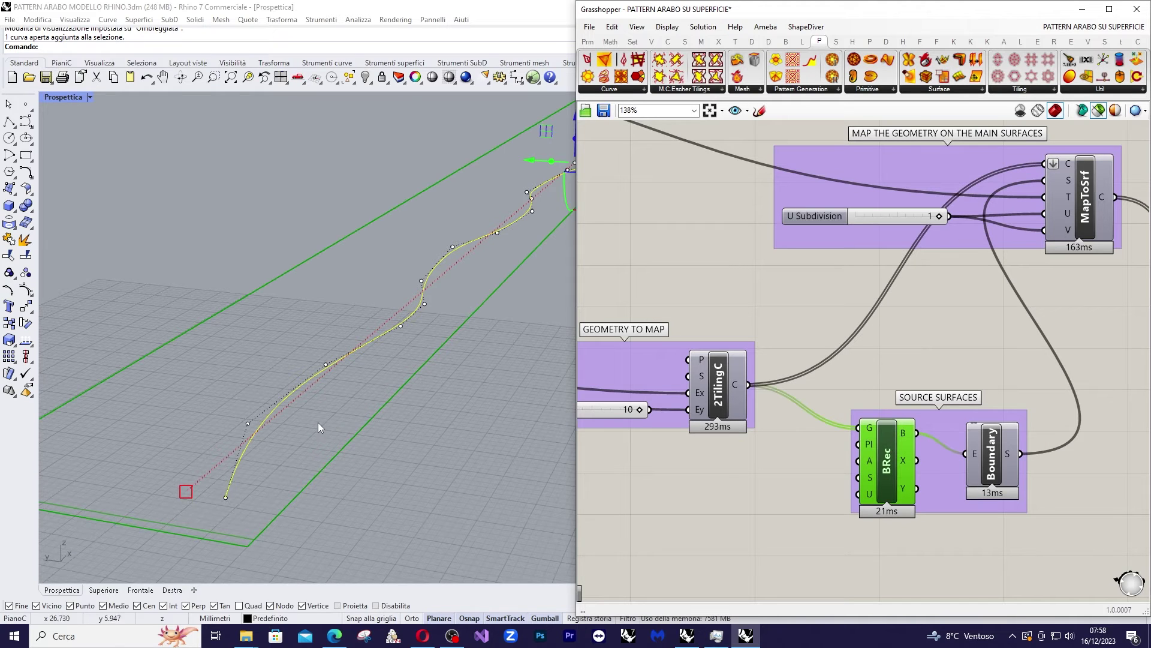
right_drag(318, 427, 413, 393)
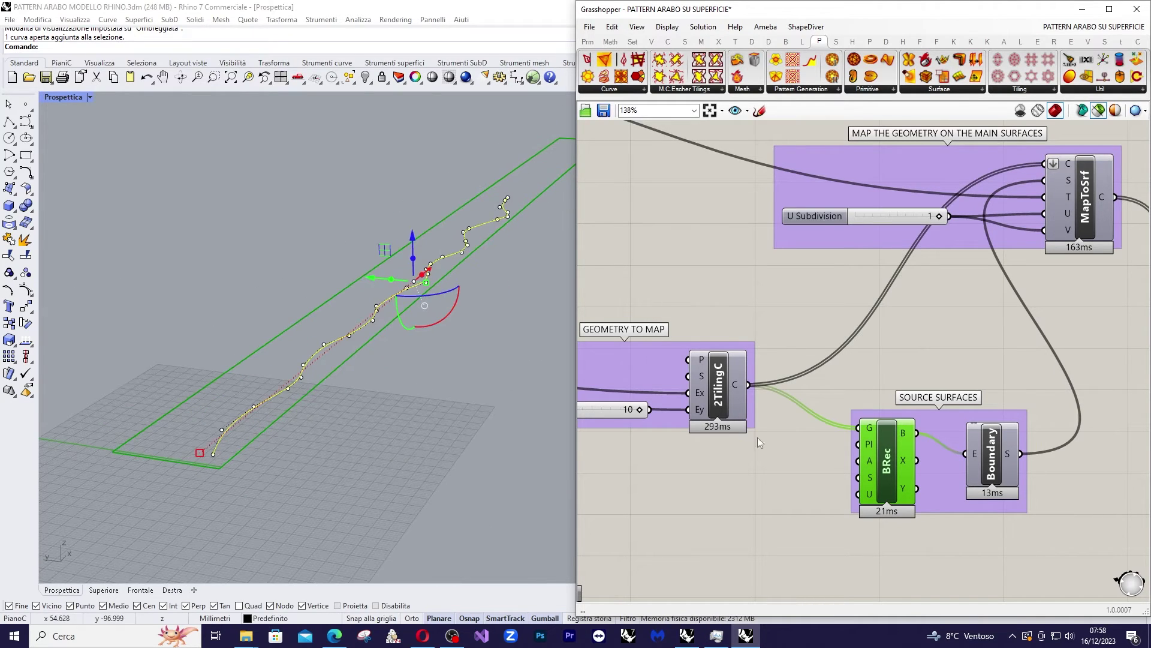
click(991, 459)
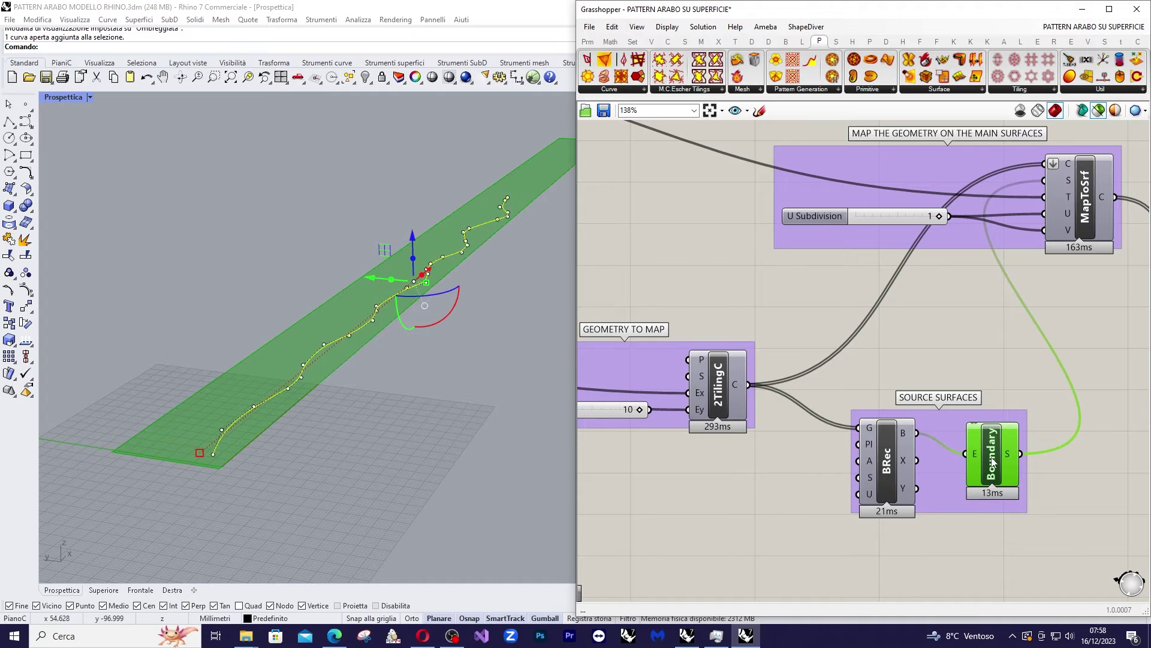
right_drag(302, 399, 356, 419)
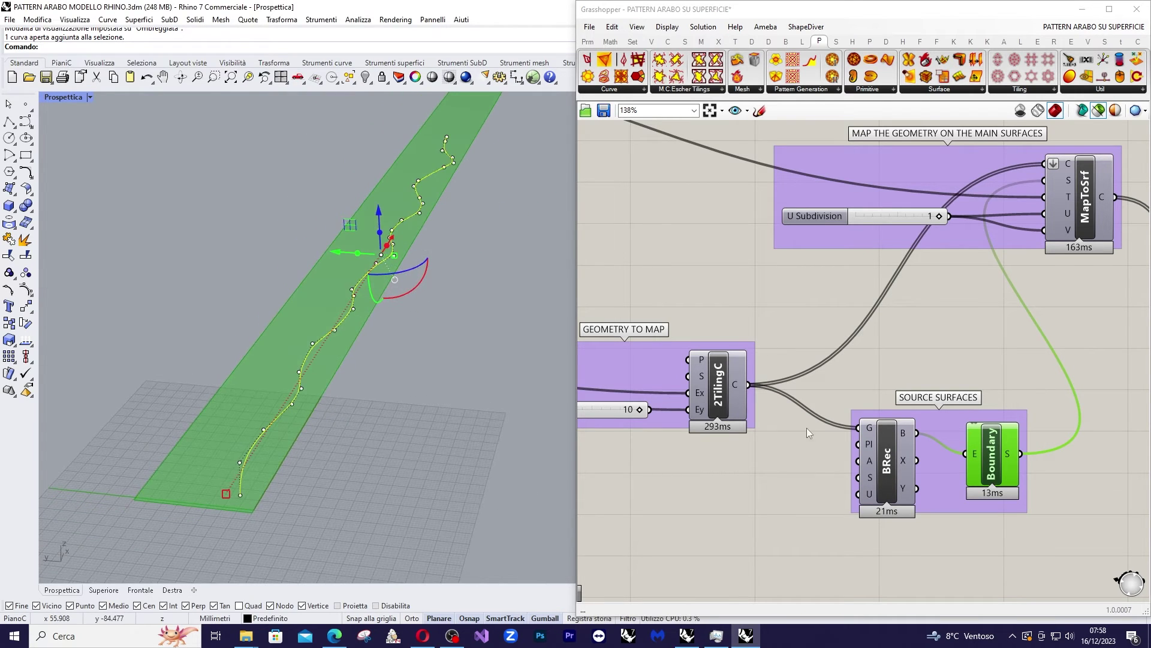
Step: Preview the flat 2TilingC pattern, then the bounding rectangle and Boundary strip again
click(722, 393)
right_drag(376, 372, 307, 340)
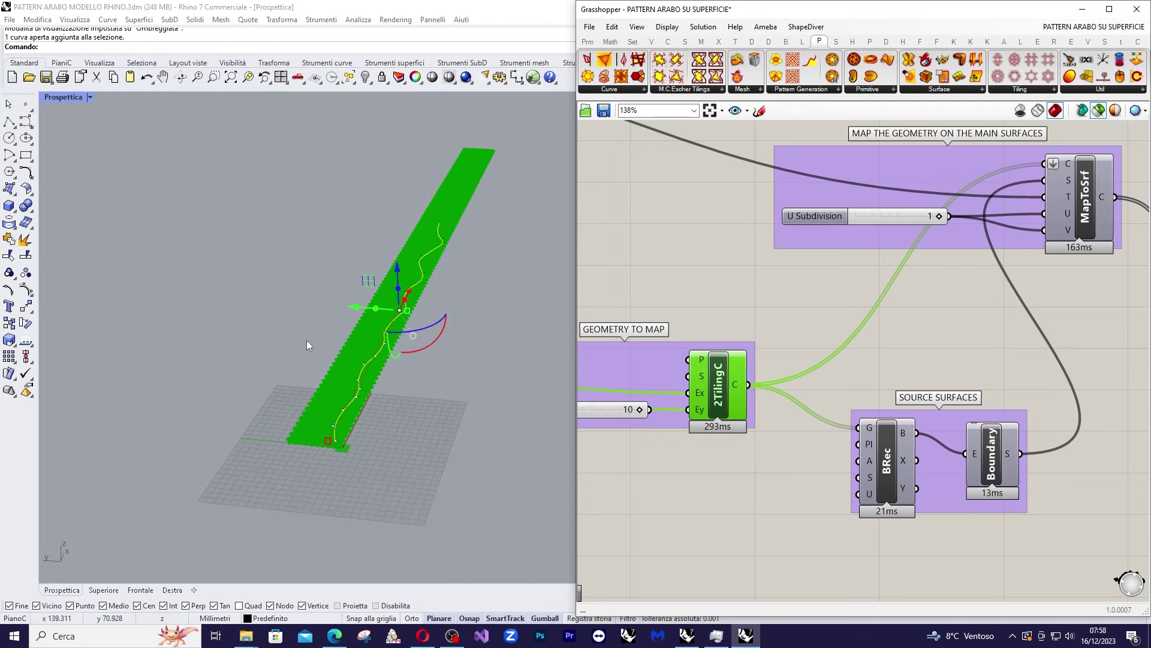
scroll(336, 371, up, 3)
scroll(473, 356, down, 2)
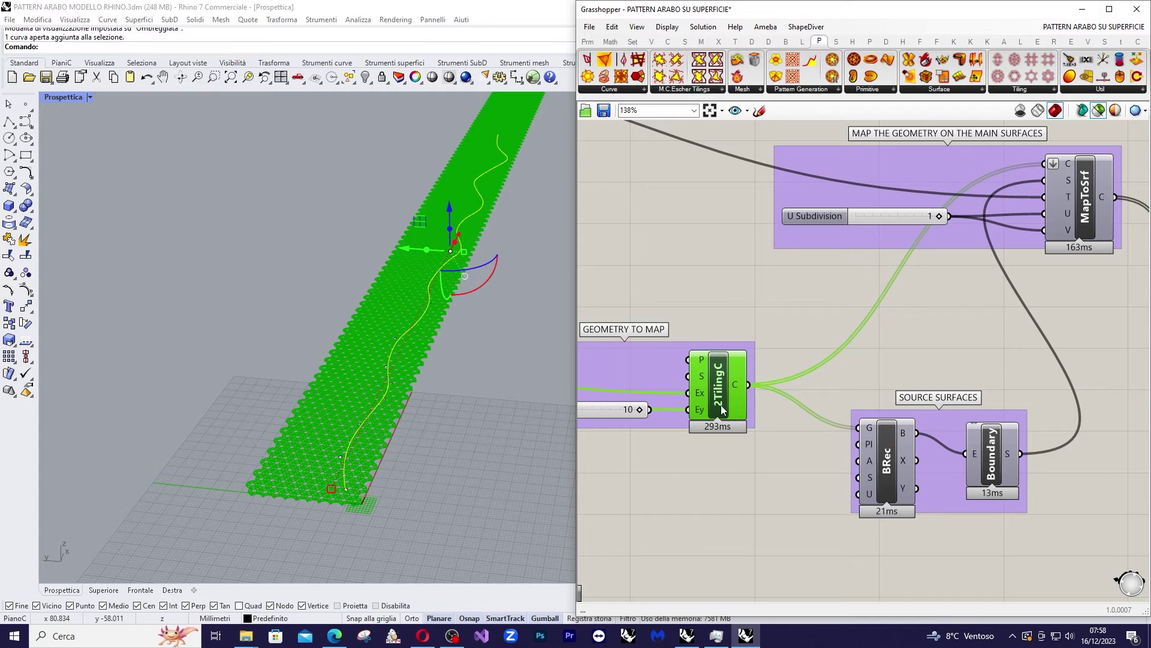
click(886, 467)
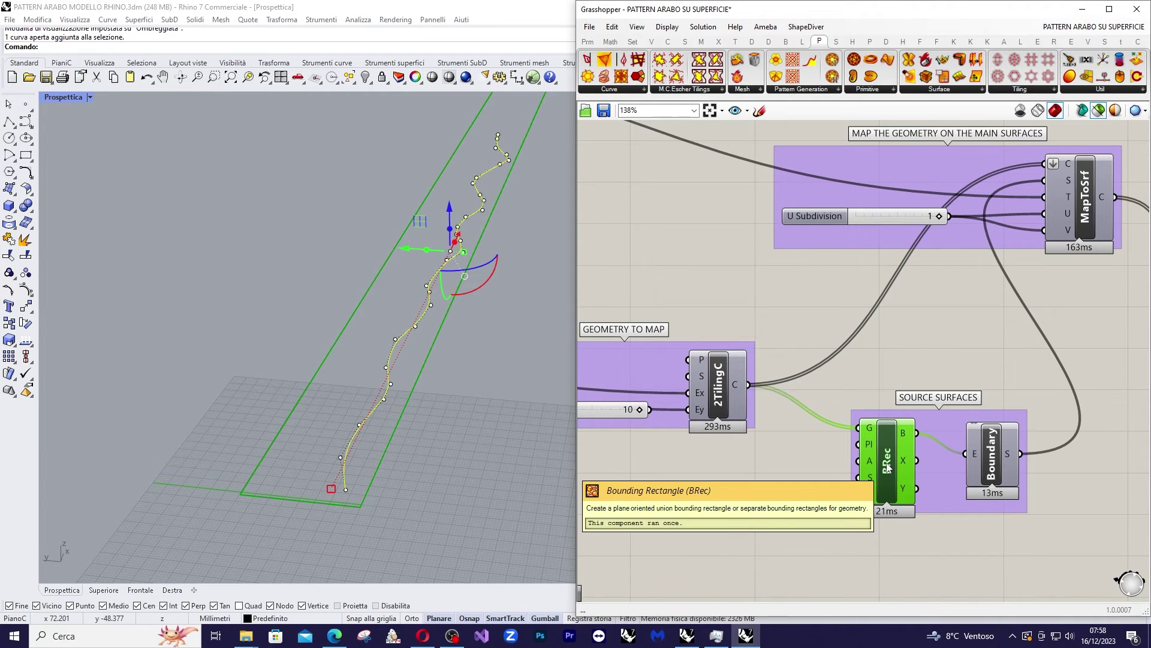
click(985, 454)
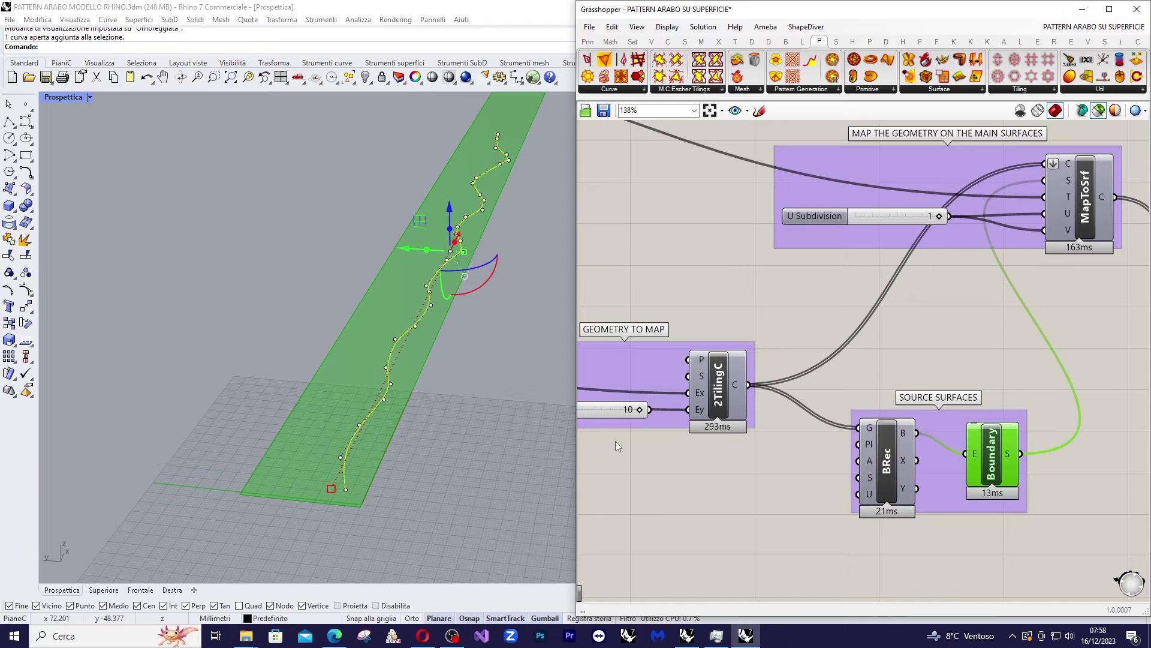
scroll(440, 282, down, 3)
scroll(440, 282, up, 3)
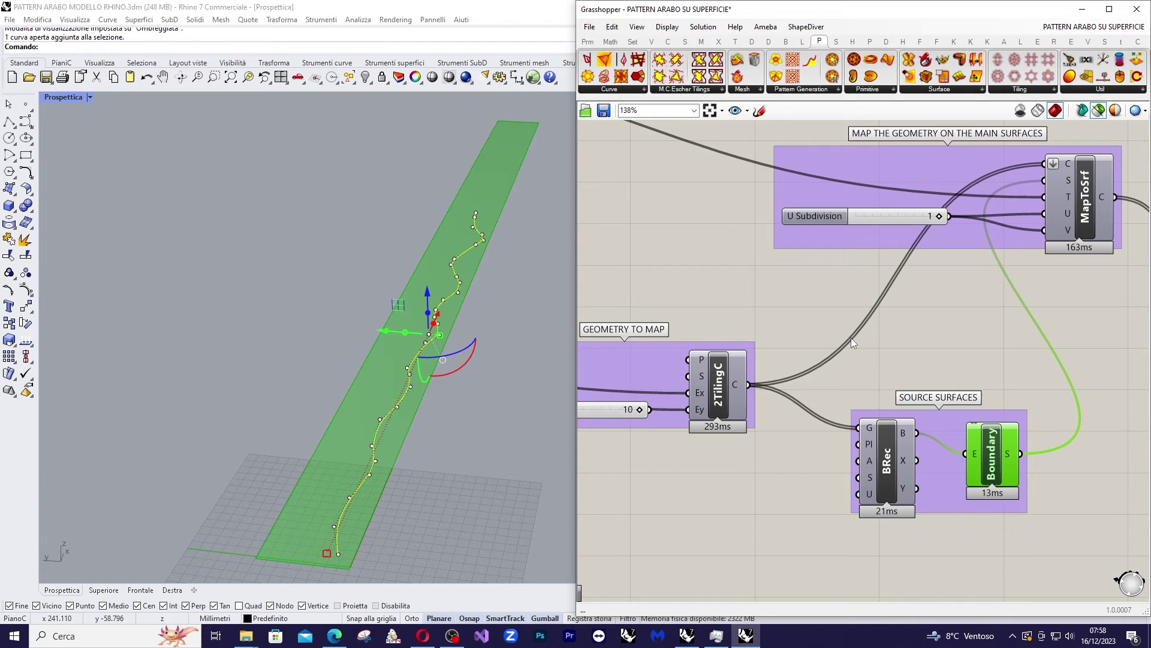
Step: Preview the tiling pattern mapped onto the wavy surface by MapToSrf
scroll(775, 391, down, 1)
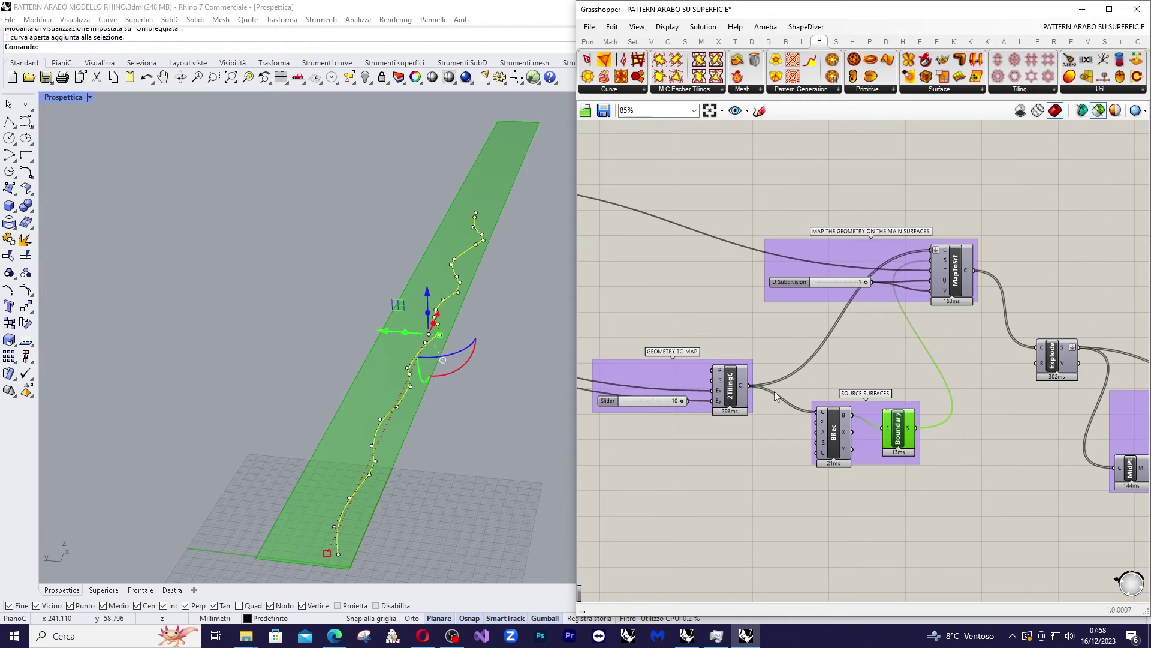
scroll(977, 262, up, 1)
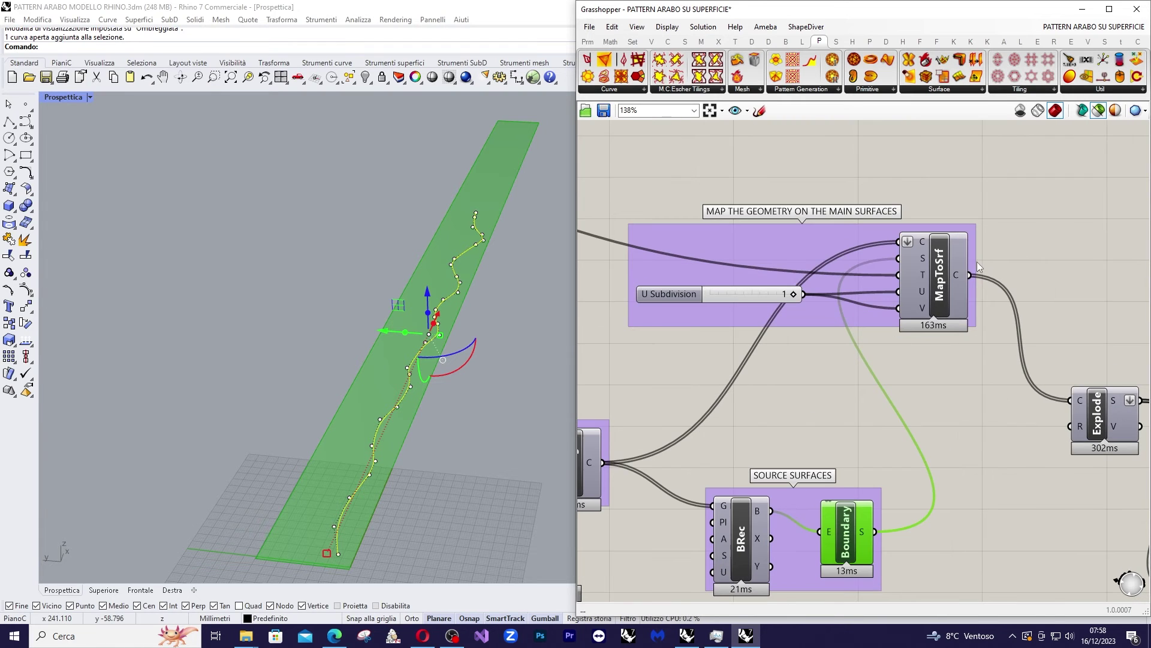
click(944, 274)
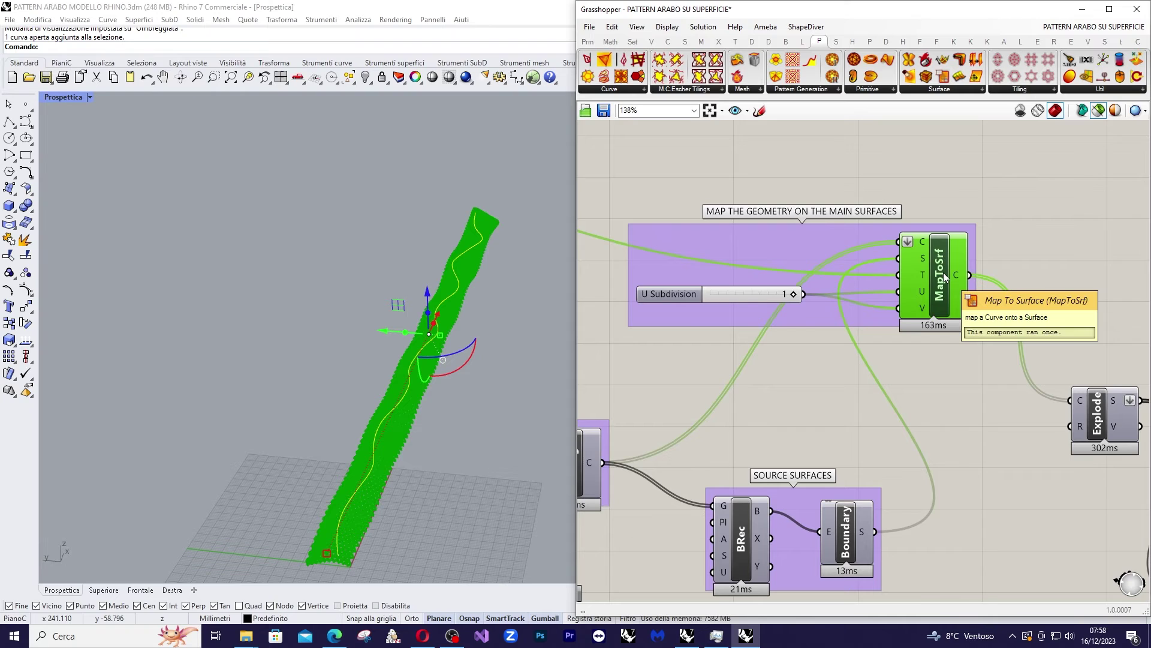
scroll(949, 275, down, 1)
scroll(928, 250, up, 1)
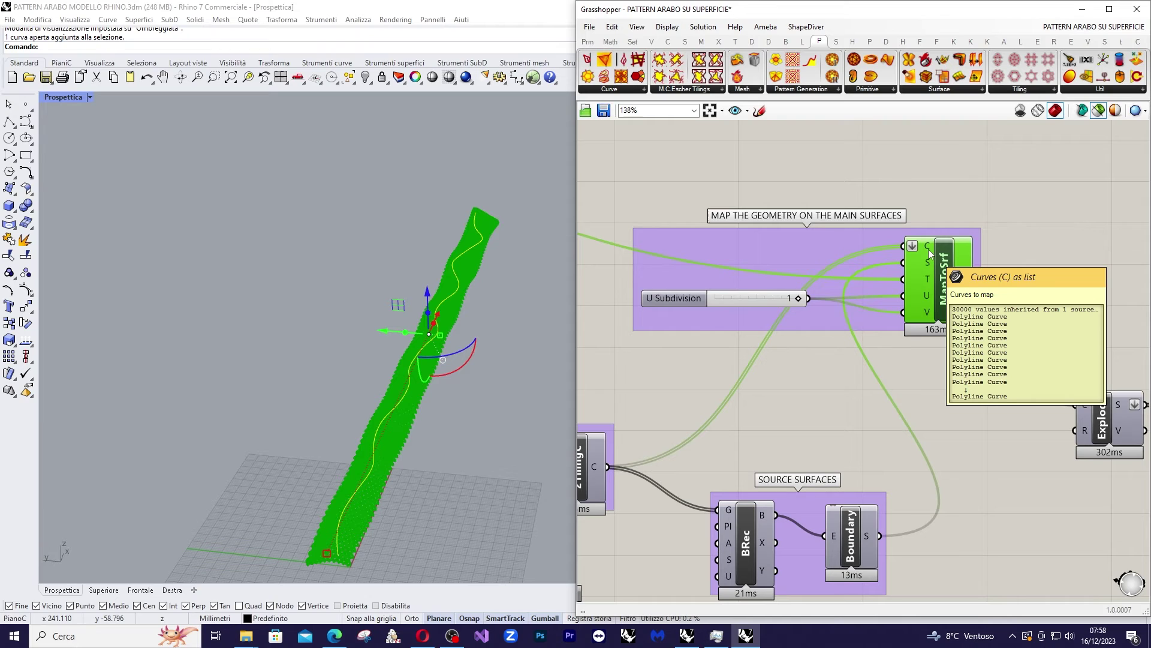
scroll(929, 249, down, 2)
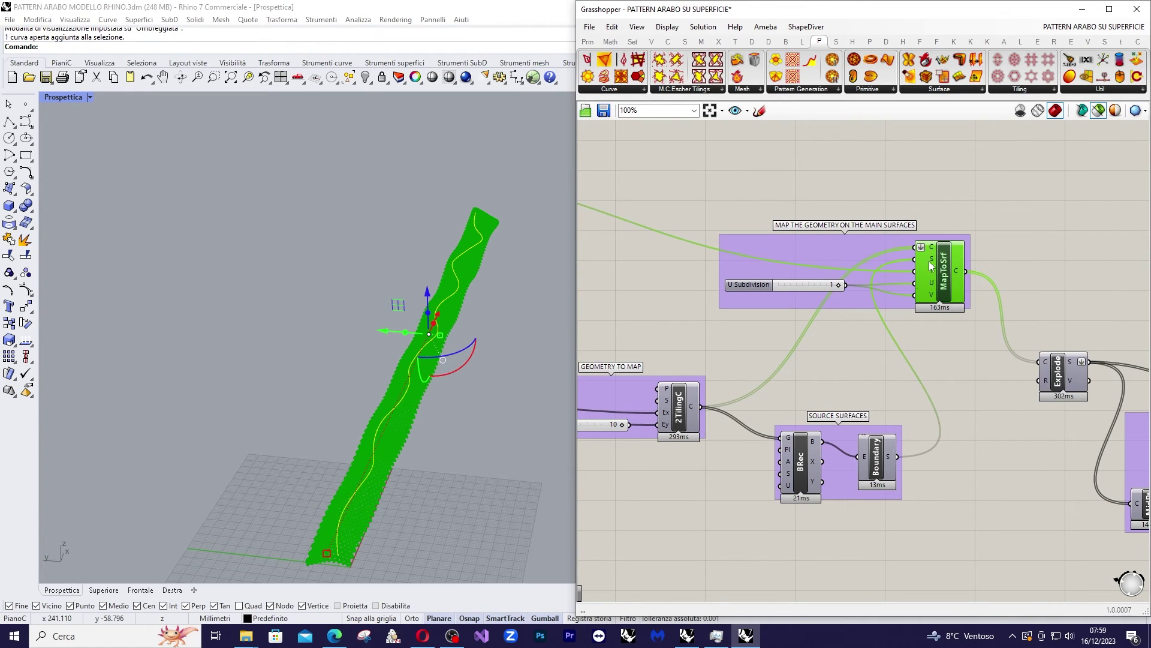
scroll(650, 367, up, 2)
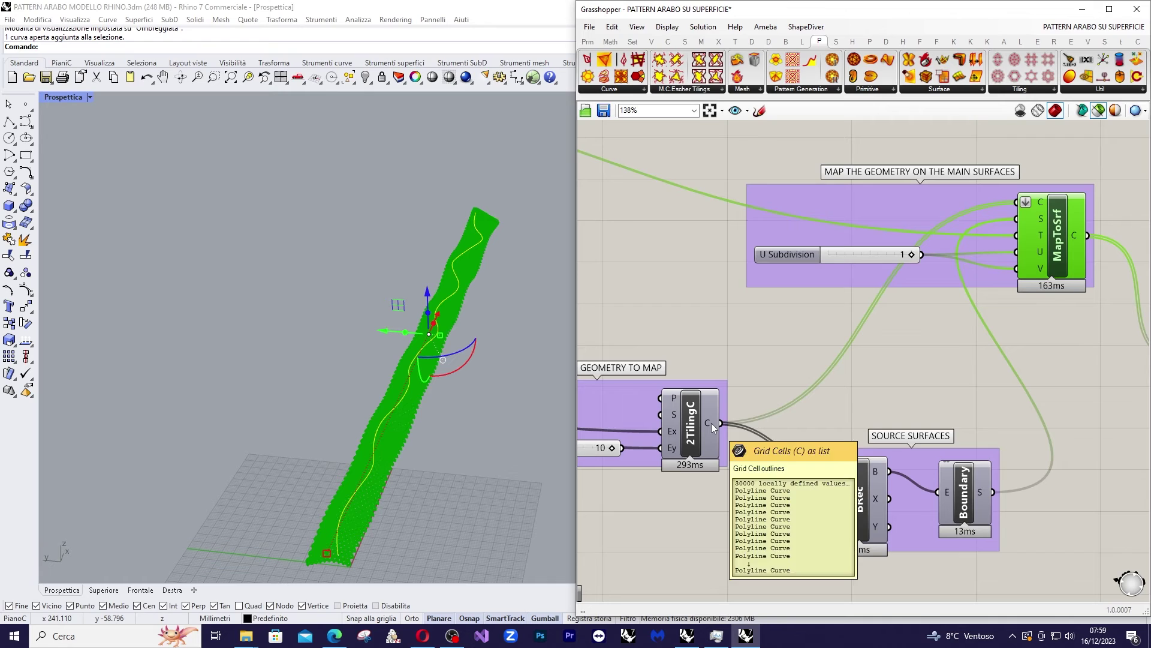
Step: Check MapToSrf's inputs: the Boundary strip as source, the Srf FromPt(uv) surface as target
mouse_move(1041, 224)
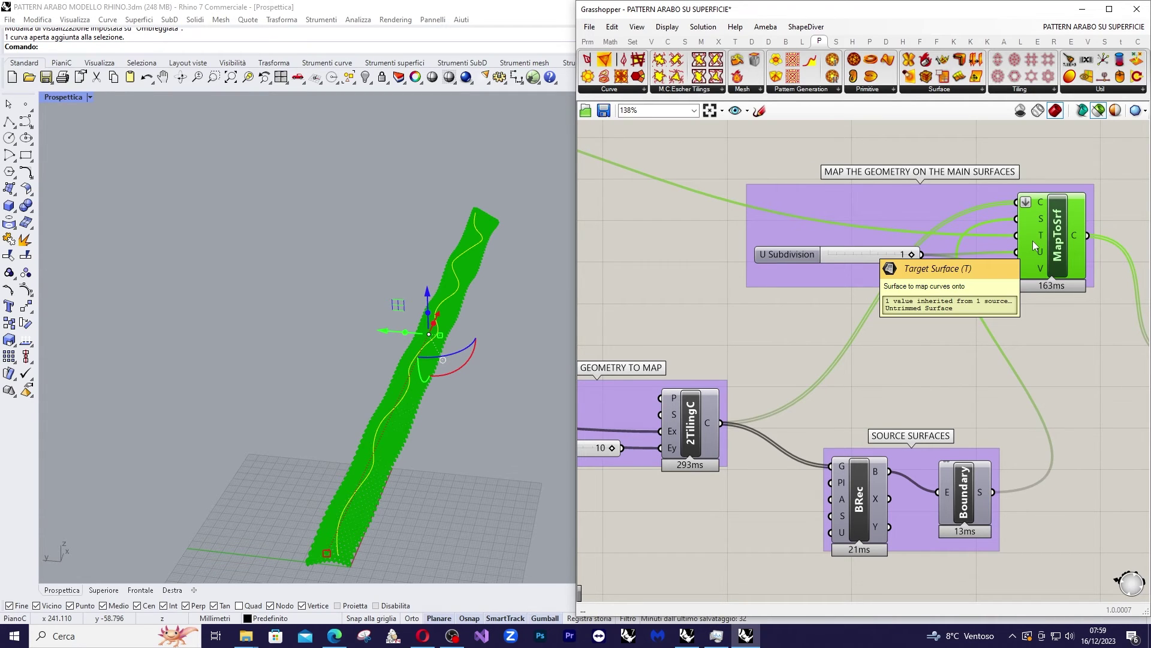
scroll(975, 320, down, 3)
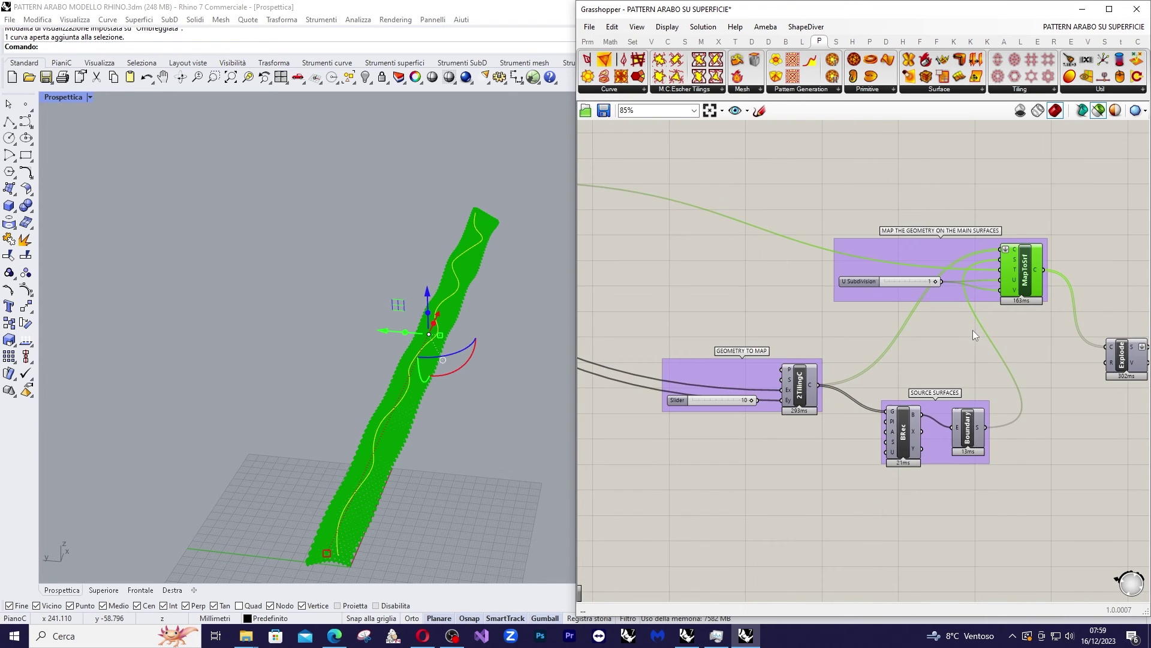
scroll(999, 280, down, 2)
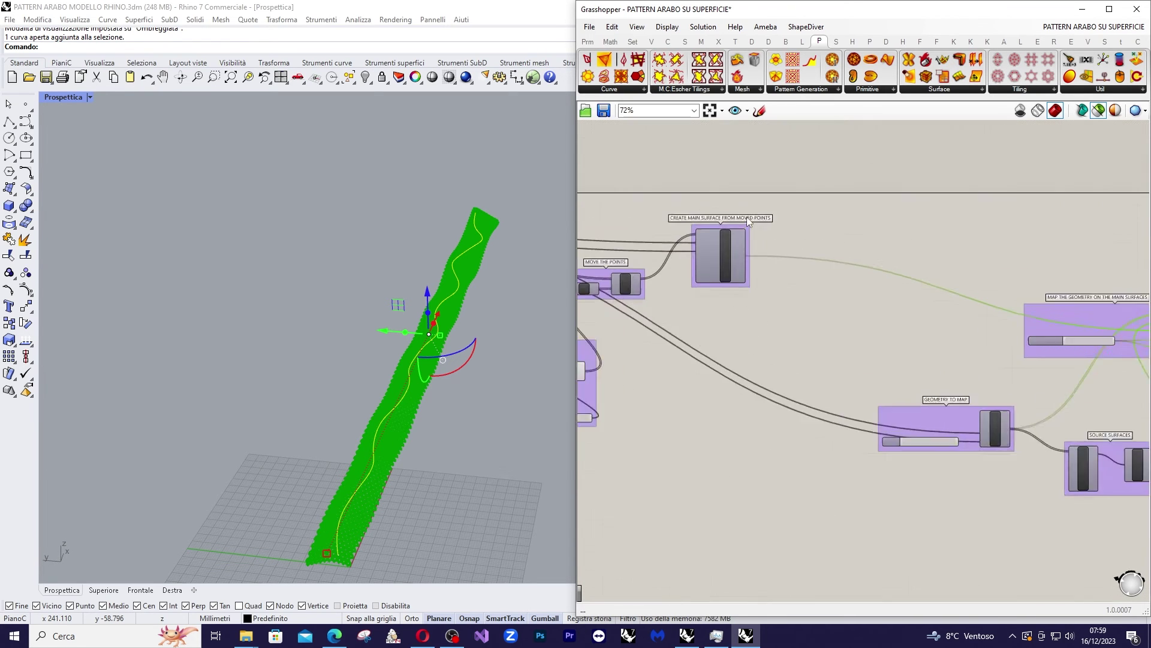
scroll(741, 246, up, 2)
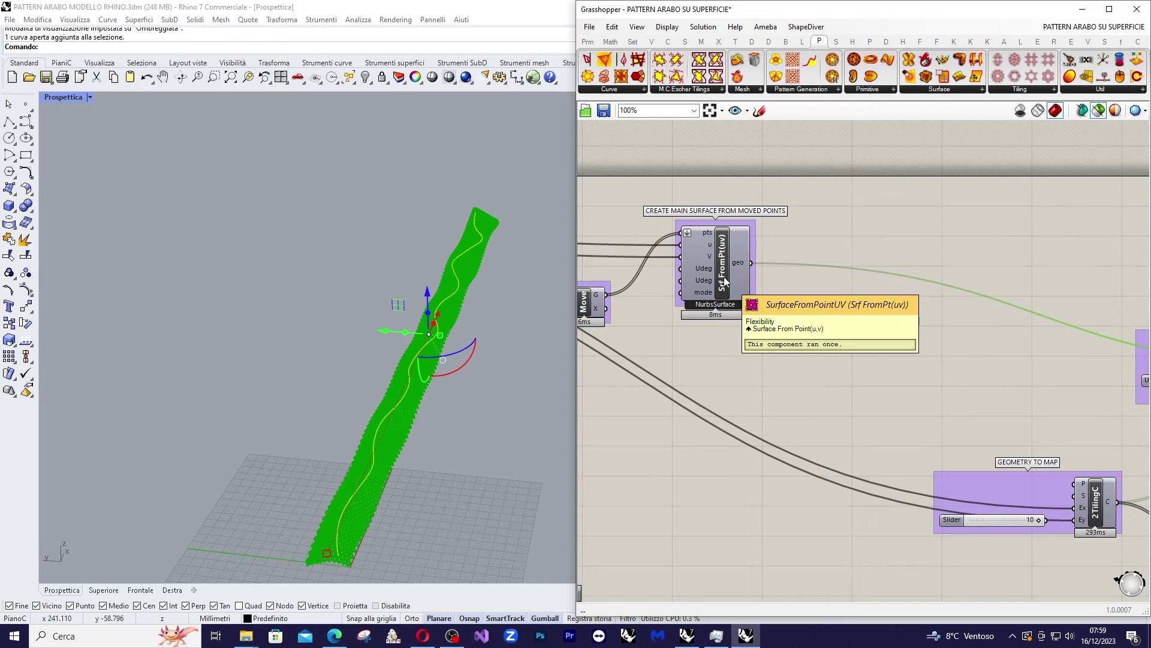
scroll(728, 282, down, 2)
scroll(1005, 348, up, 4)
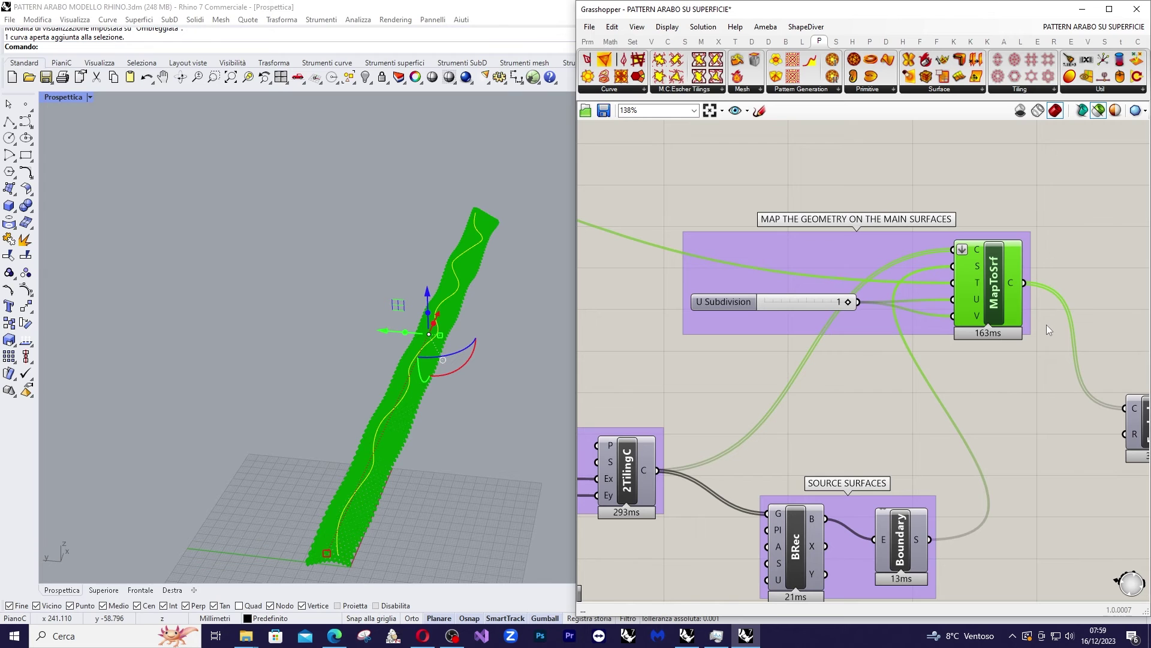
right_drag(524, 348, 512, 351)
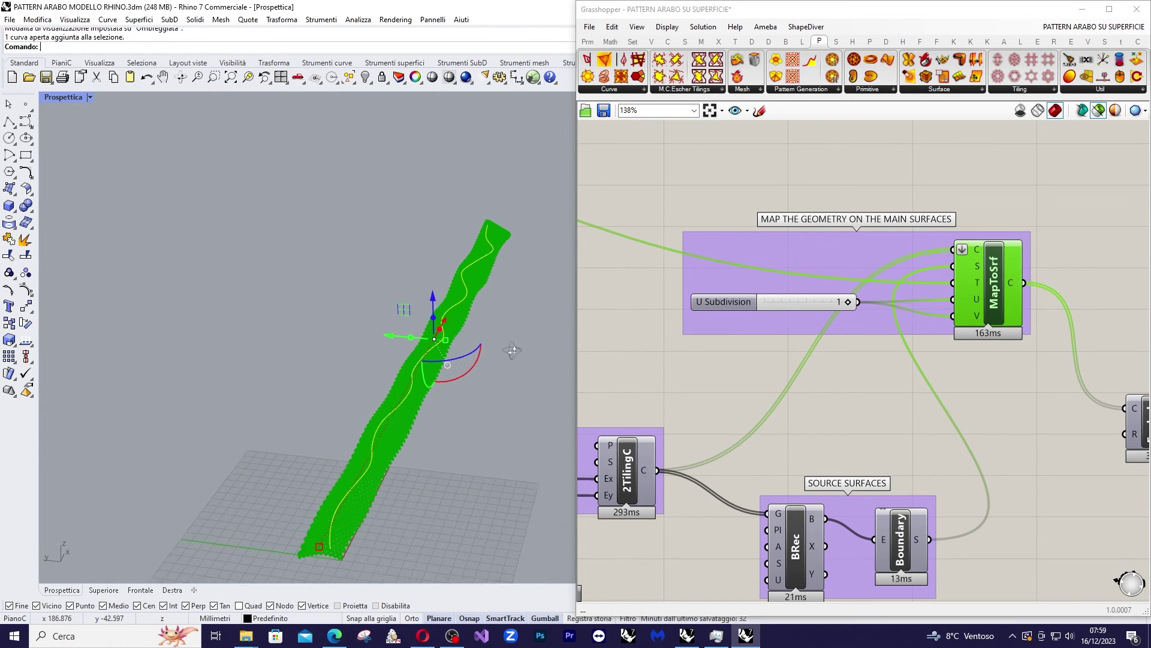
scroll(304, 543, up, 5)
click(955, 392)
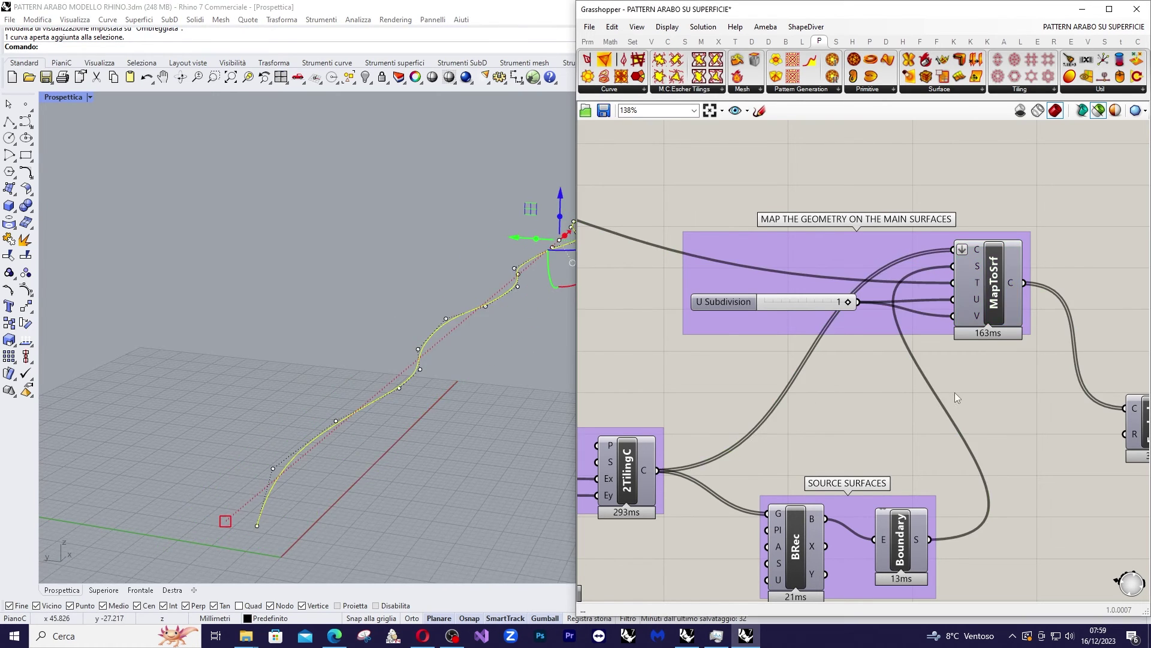
click(984, 300)
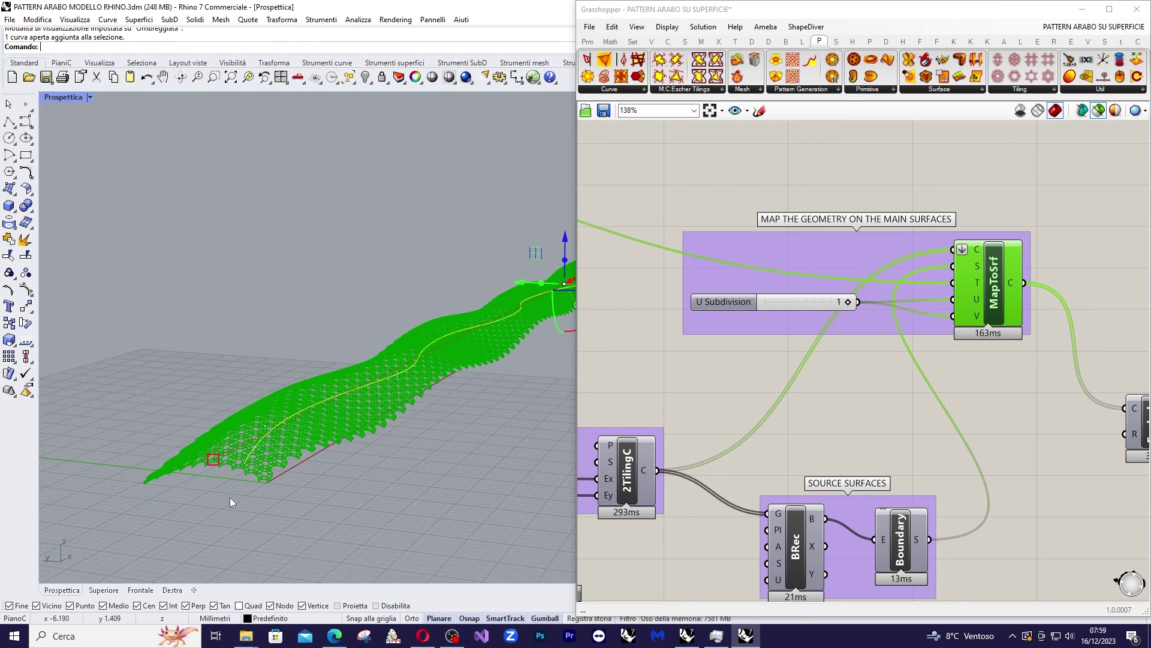
scroll(229, 498, up, 4)
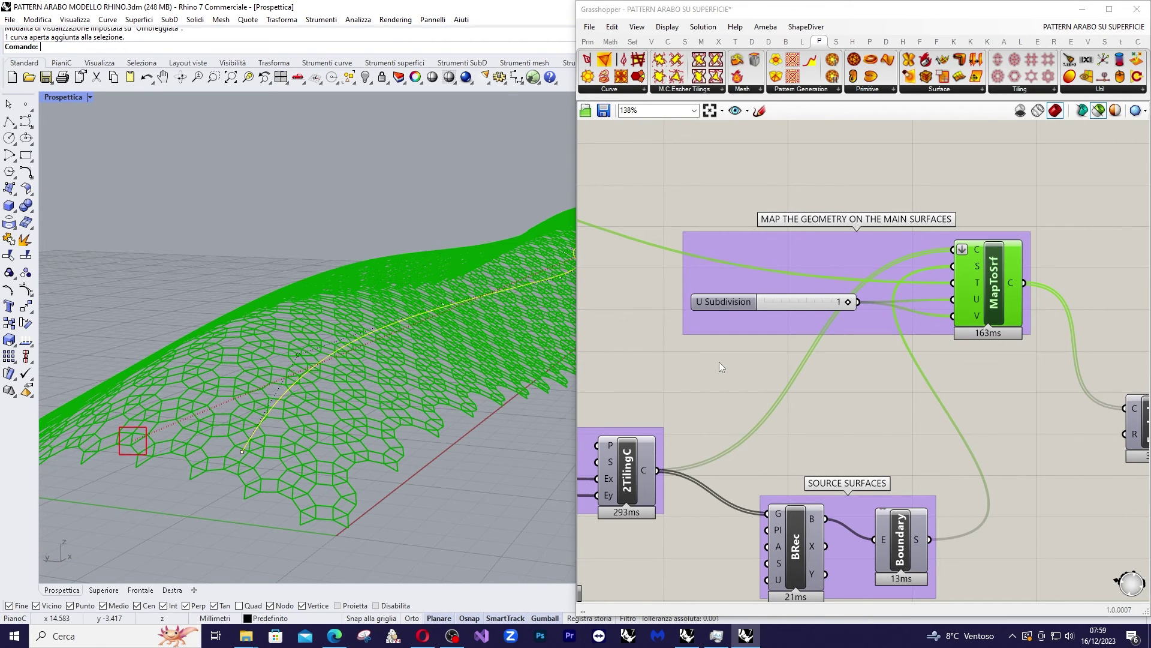
scroll(570, 365, down, 2)
scroll(564, 288, up, 2)
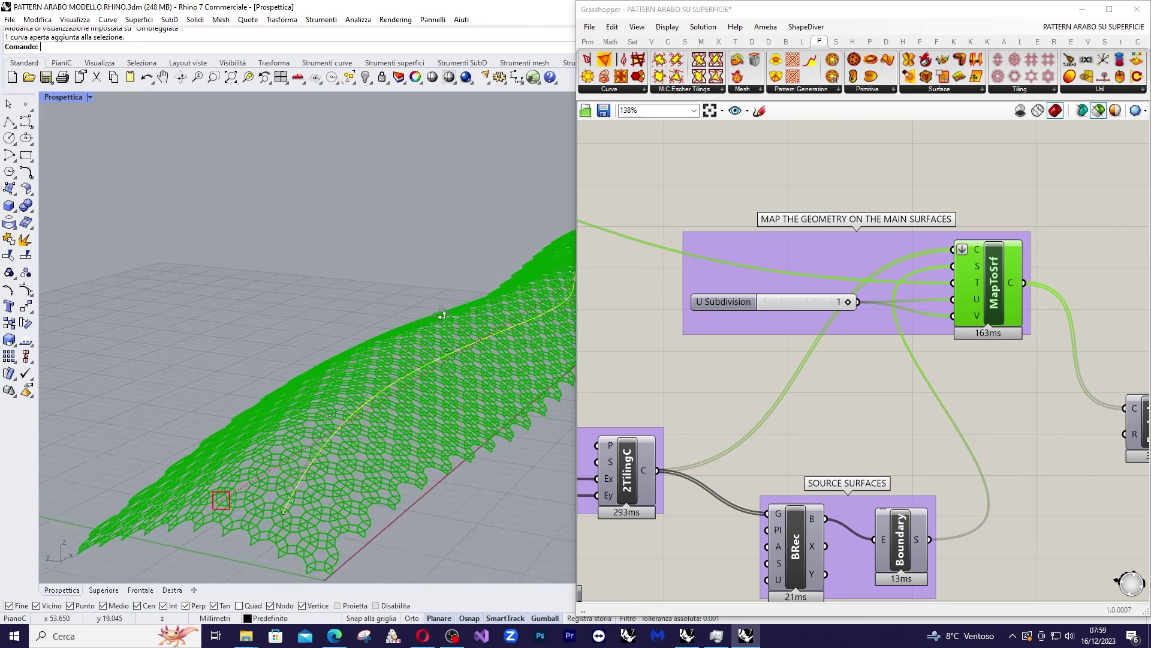
scroll(850, 228, down, 5)
scroll(983, 300, up, 4)
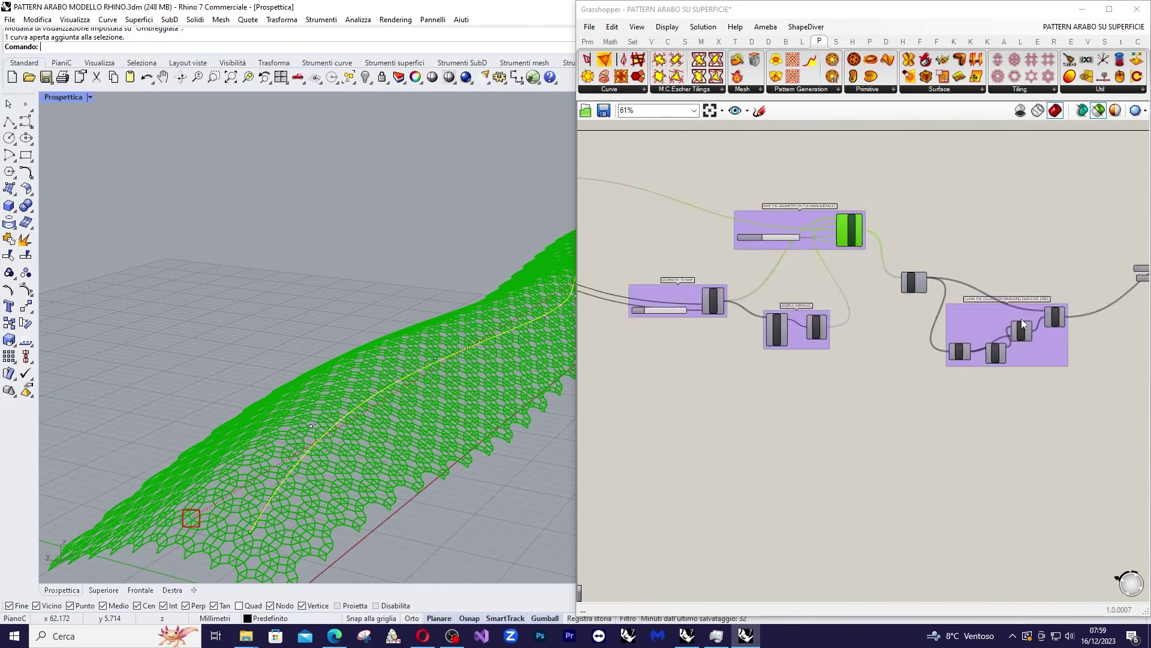
Step: Preview the exploded pattern segments and bring the MP component into view with NodeSize 0.05, StrutSize 0.3
scroll(519, 351, up, 2)
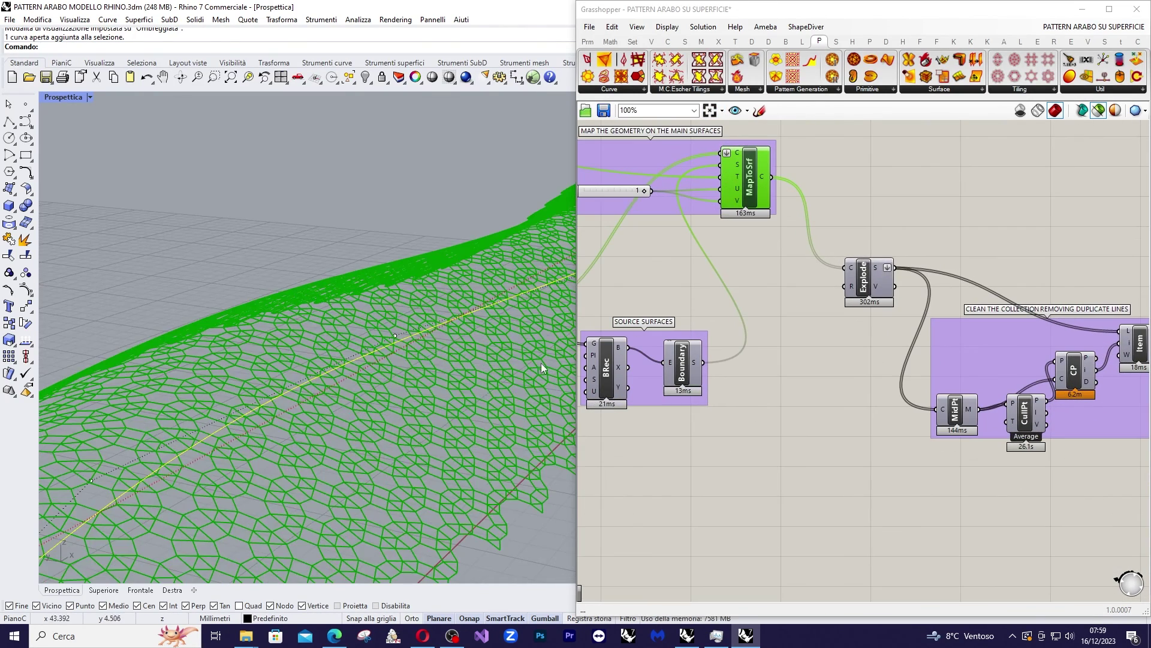
click(872, 282)
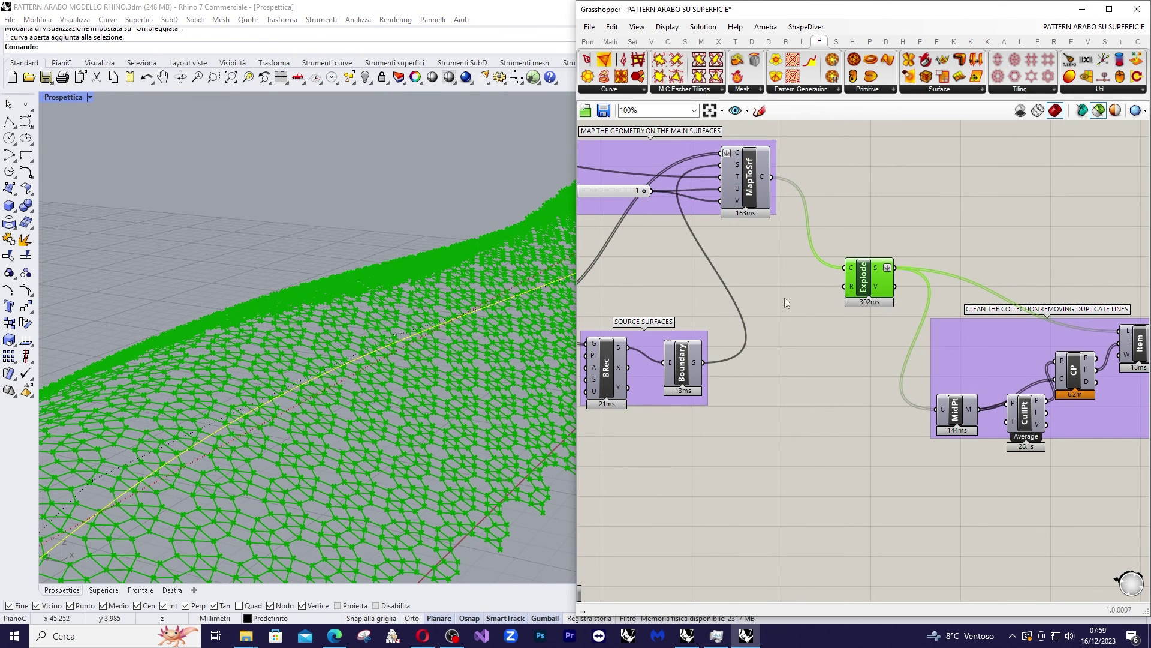
scroll(938, 301, down, 3)
scroll(933, 313, up, 4)
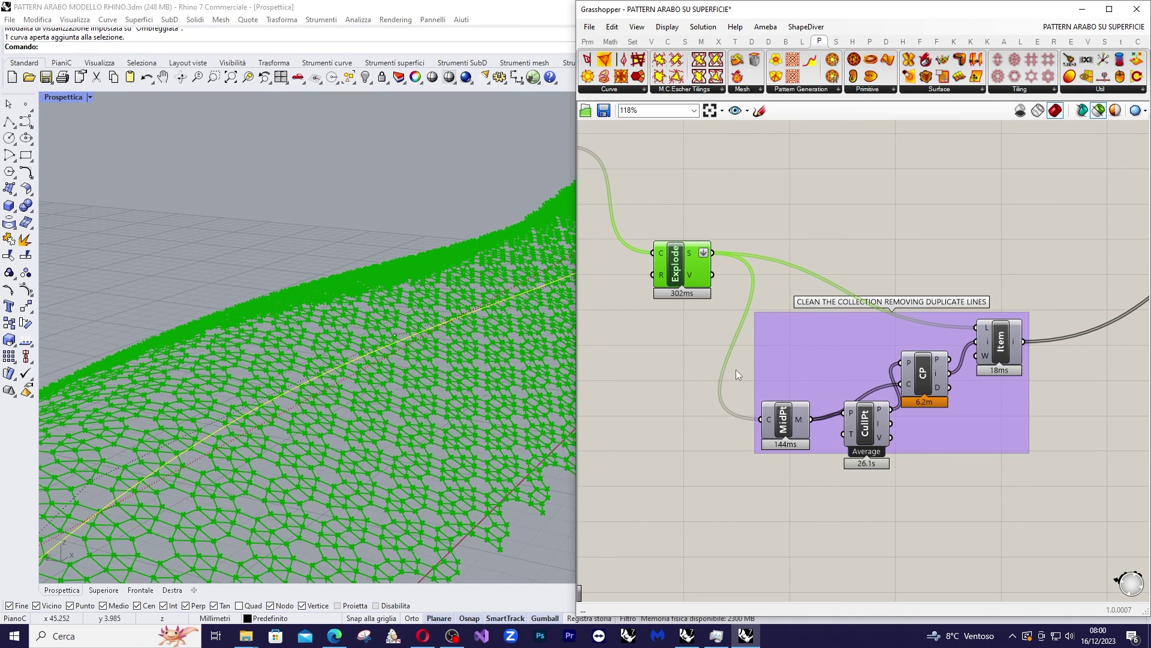
scroll(686, 352, down, 5)
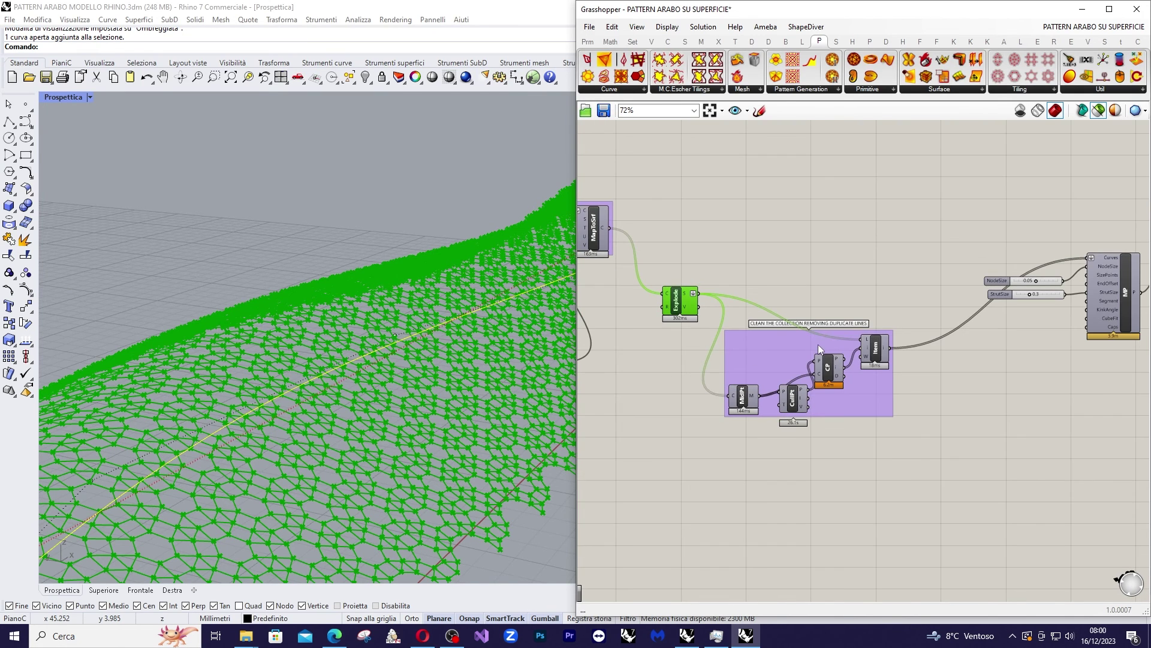
scroll(959, 308, up, 6)
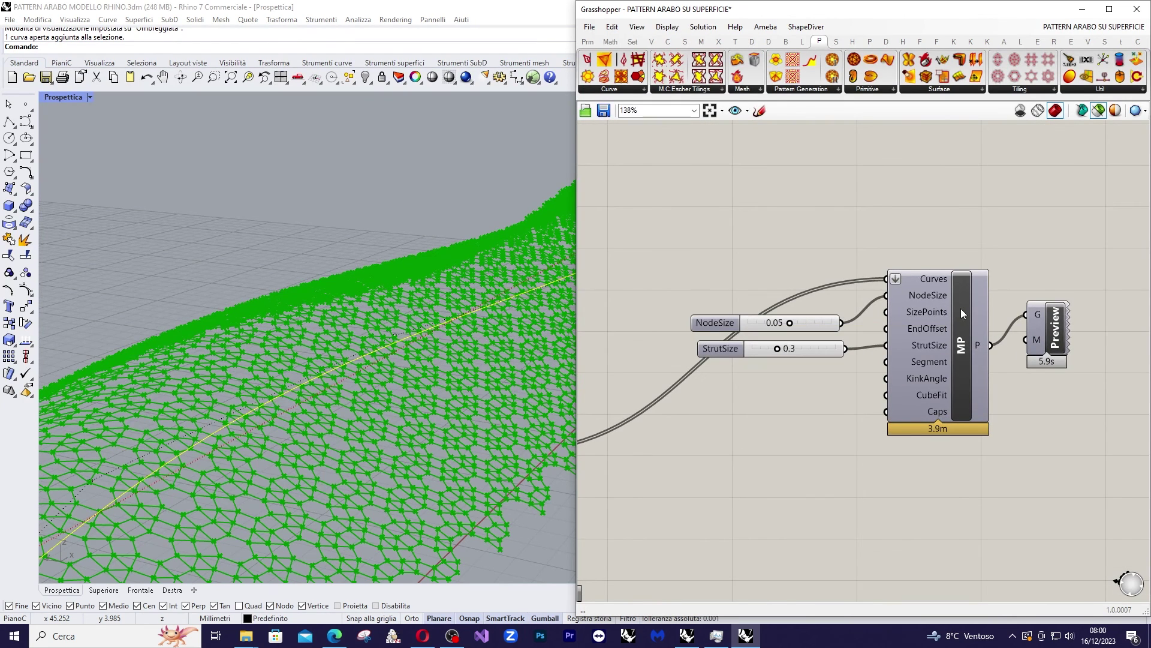
Step: Nudge the NodeSize slider and preview the MultiPipe mesh lattice, orbiting around the pipes
drag(827, 321, 830, 308)
click(947, 322)
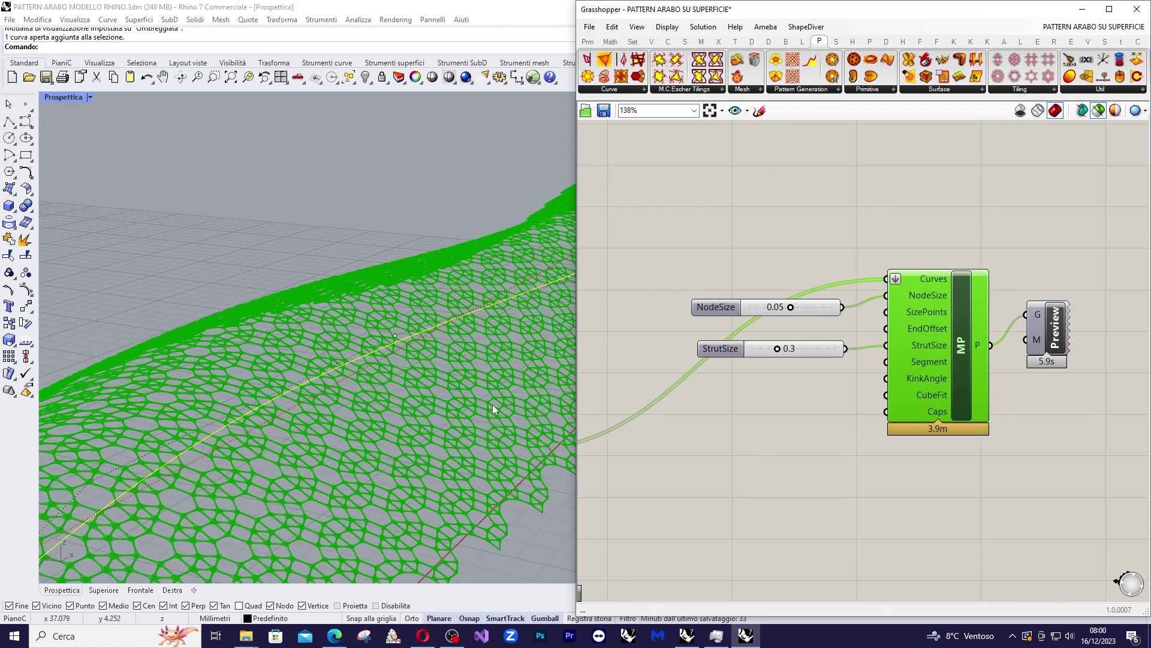
scroll(420, 419, up, 4)
scroll(416, 415, up, 2)
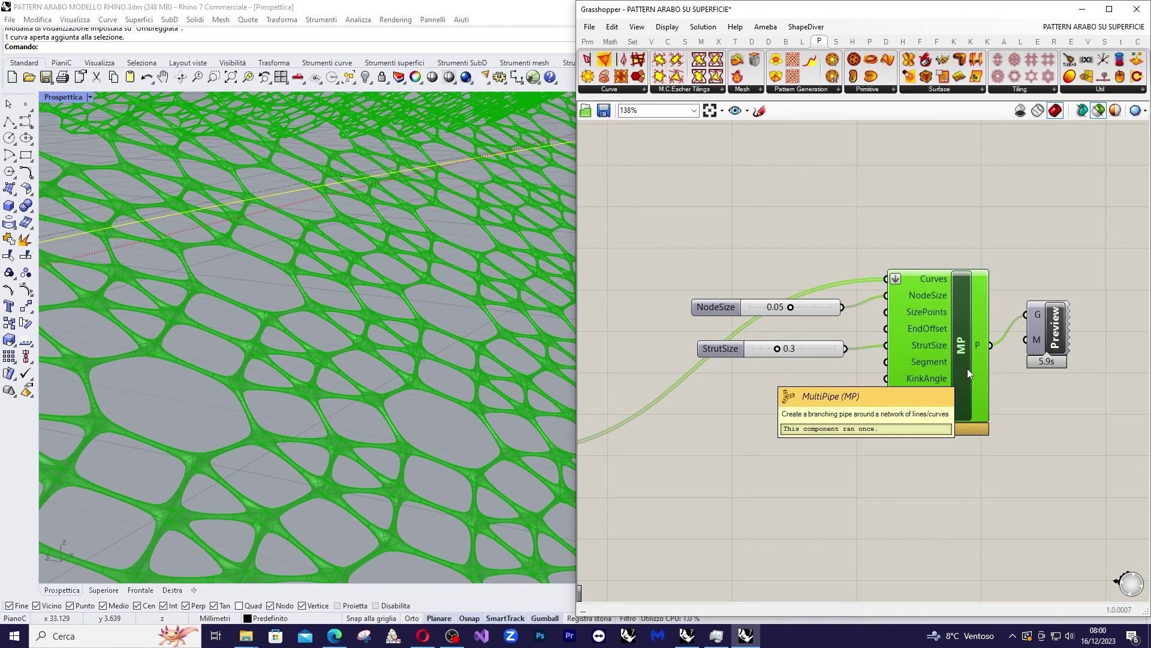
scroll(433, 337, down, 5)
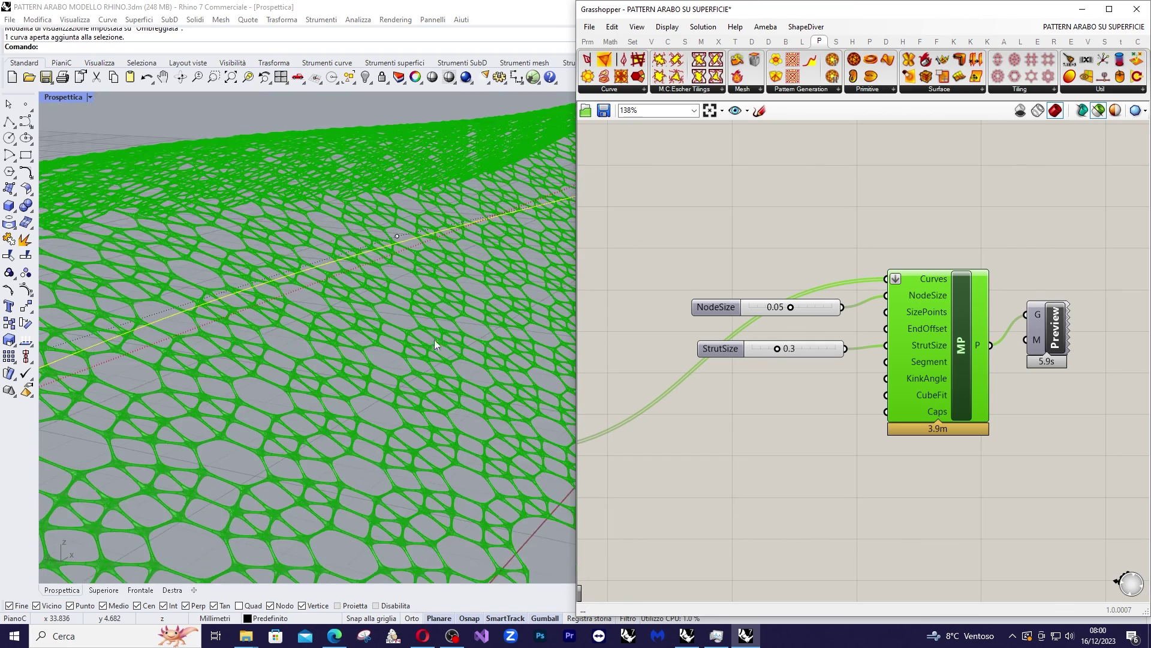
right_drag(440, 335, 488, 329)
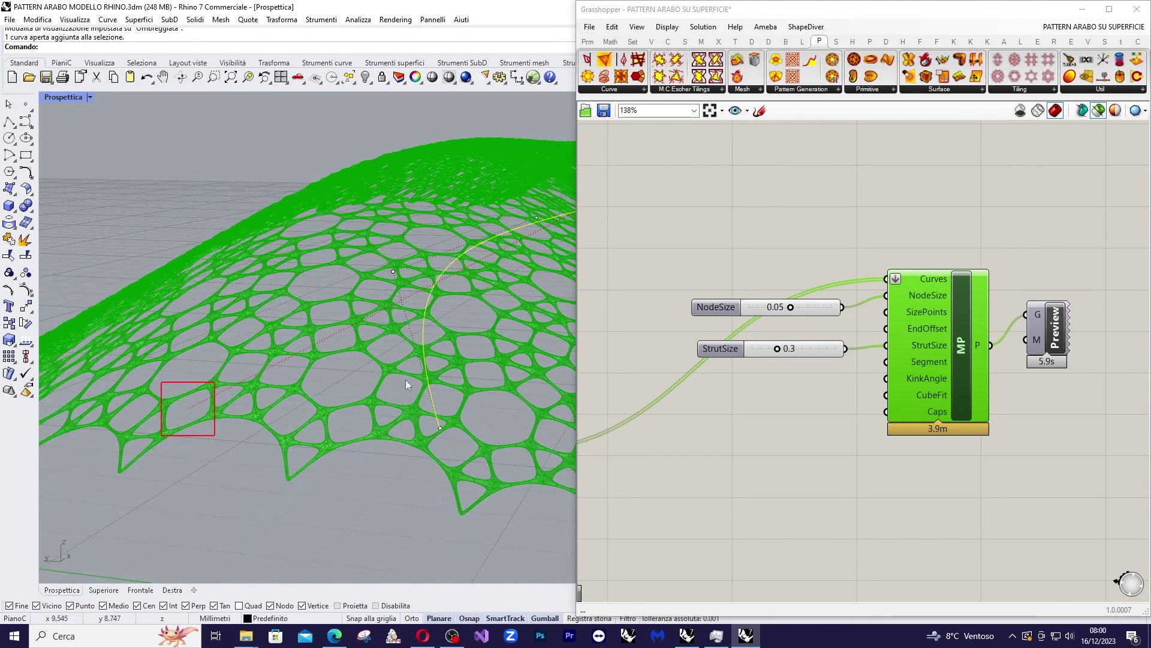
scroll(380, 403, up, 3)
scroll(381, 405, down, 3)
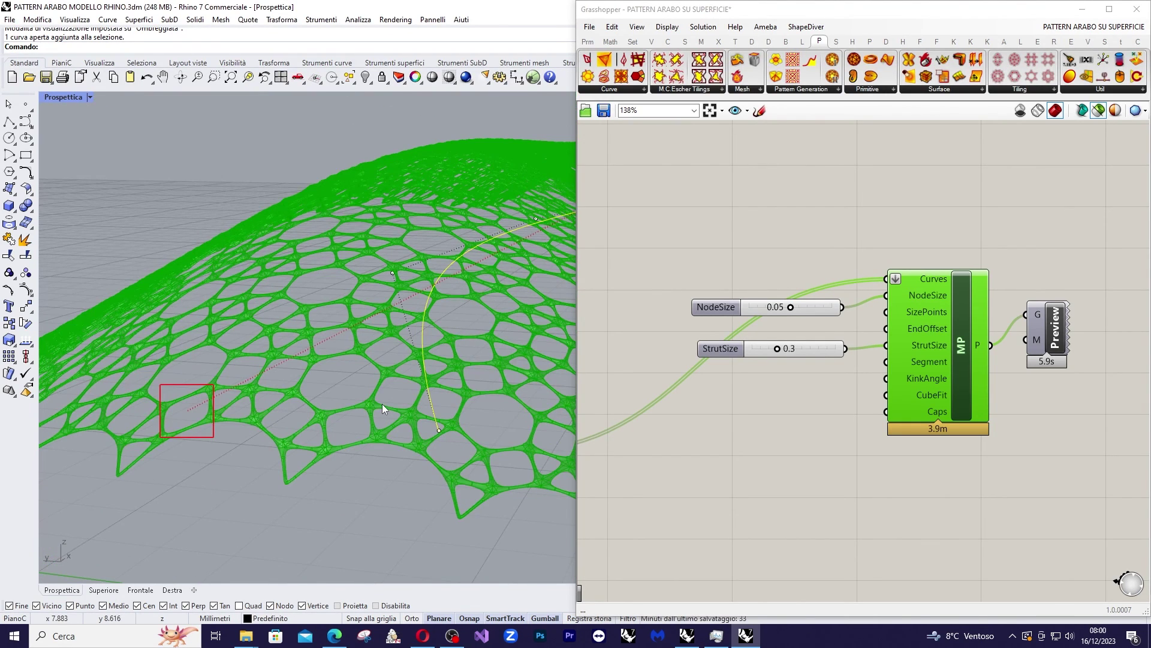